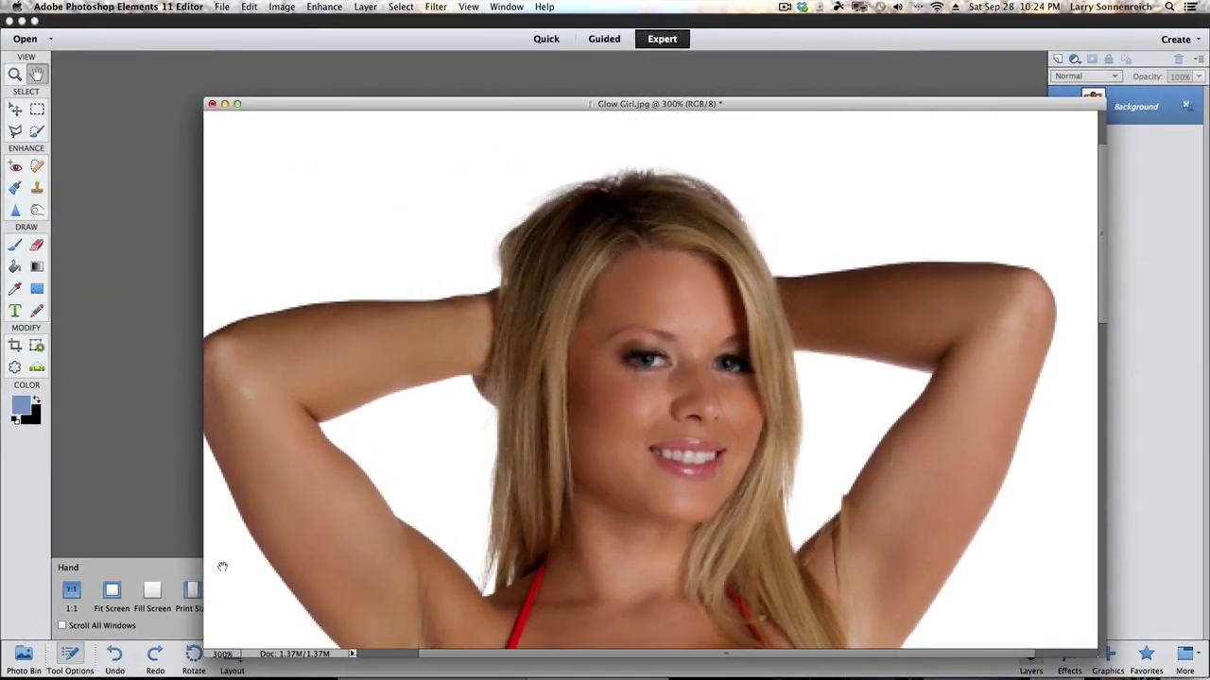
# Pan the Glow Girl photo slightly to the left with the Hand tool.
pyautogui.moveTo(950, 656); pyautogui.dragTo(936, 658)
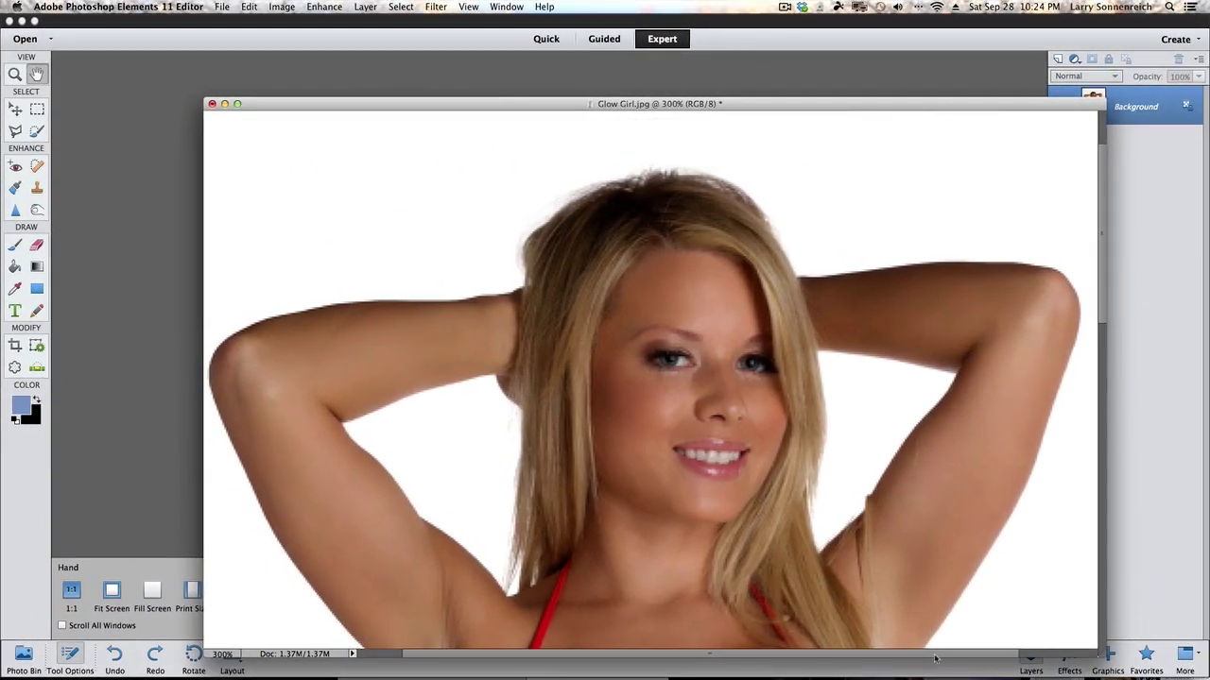
# Minimize the Glow Girl photo and restore the Untitled-1 document from the Dock.
pyautogui.click(225, 104)
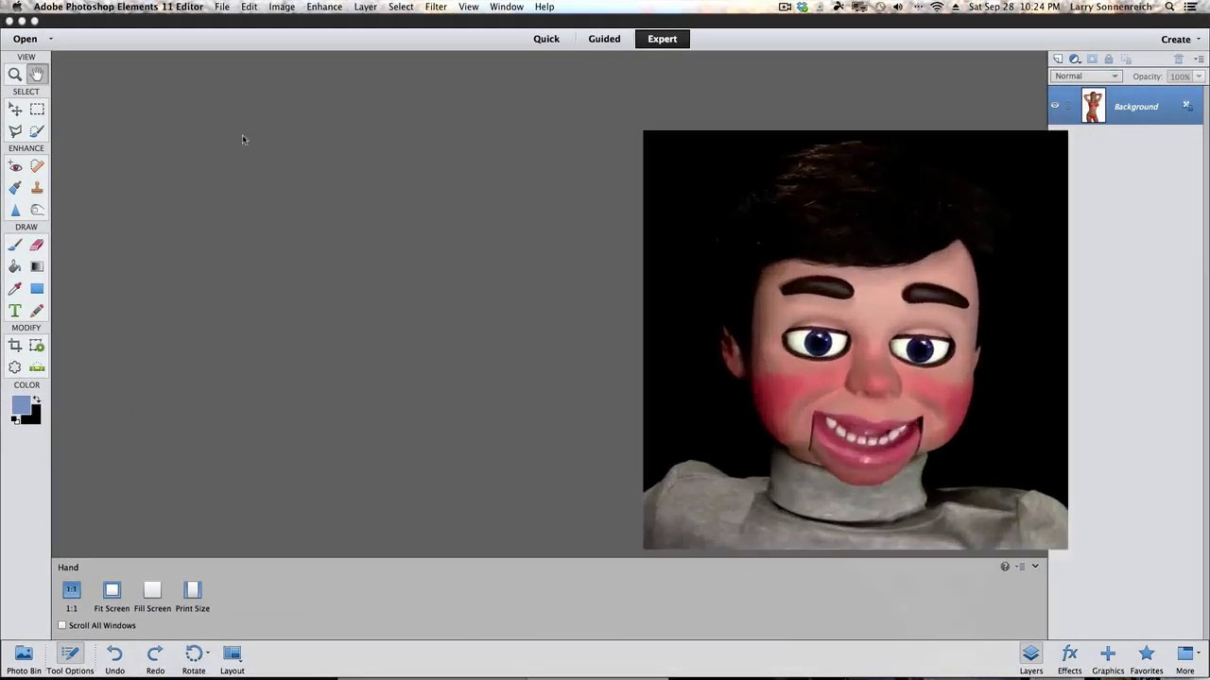
pyautogui.moveTo(900, 653)
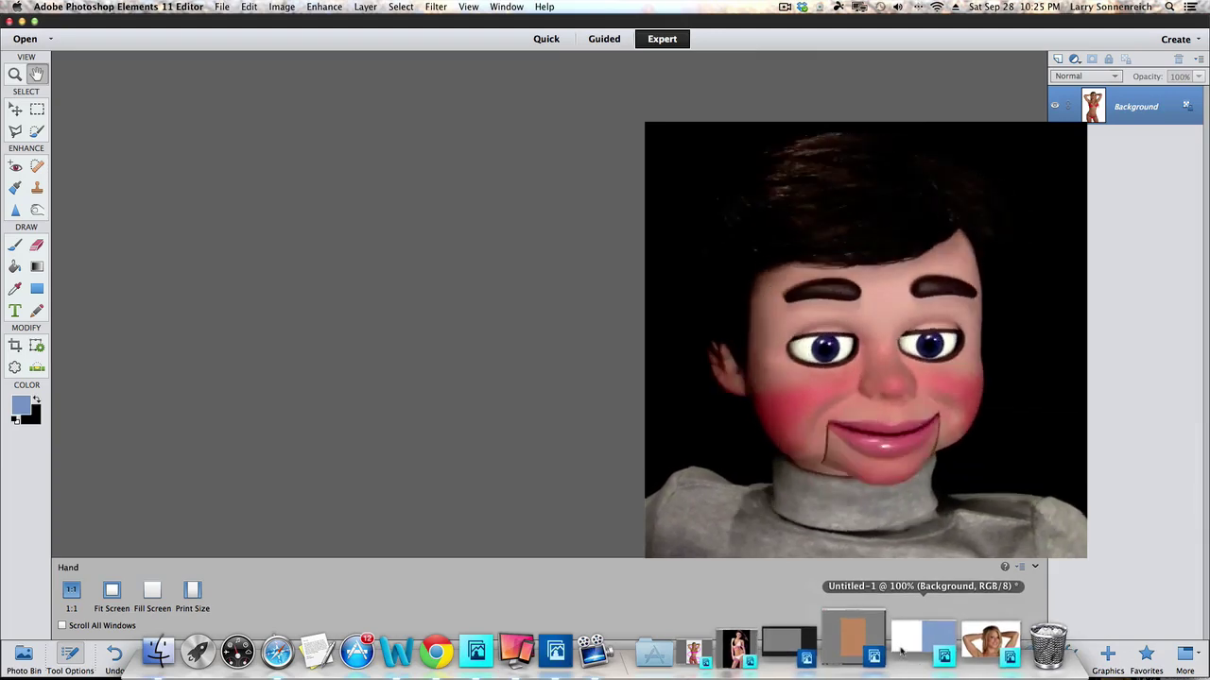
pyautogui.click(901, 653)
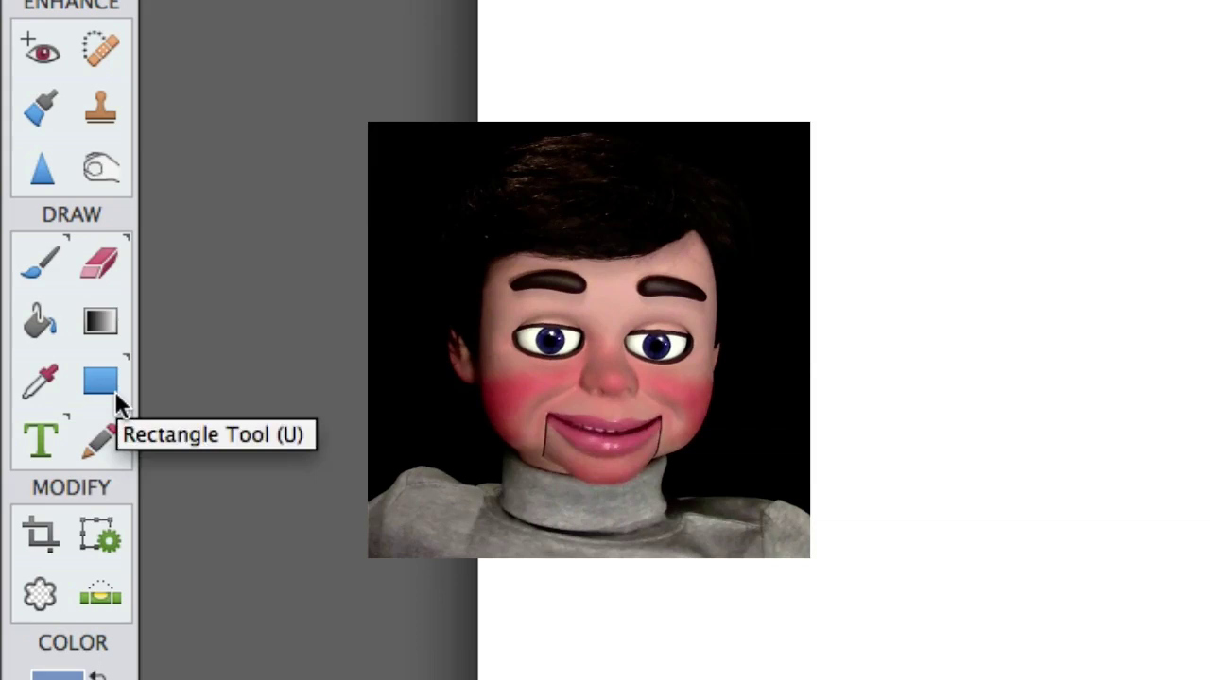
# Choose the Ellipse shape tool and set its style to Visibility > Hide.
pyautogui.click(39, 290)
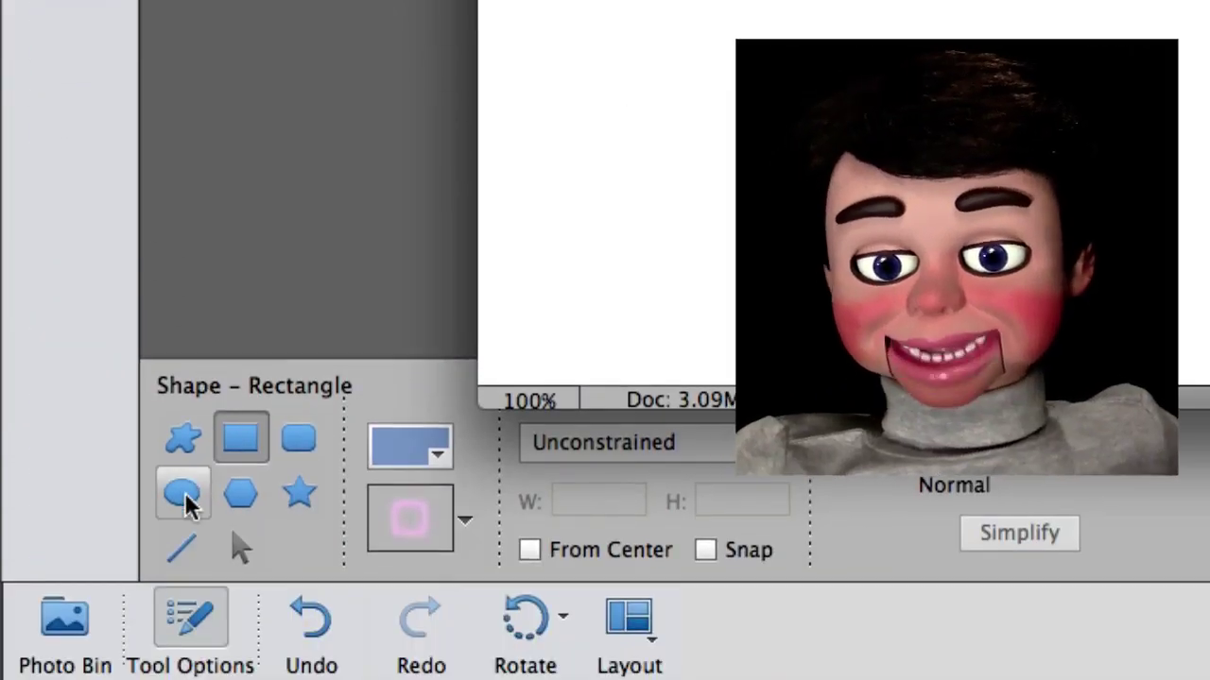
pyautogui.click(185, 499)
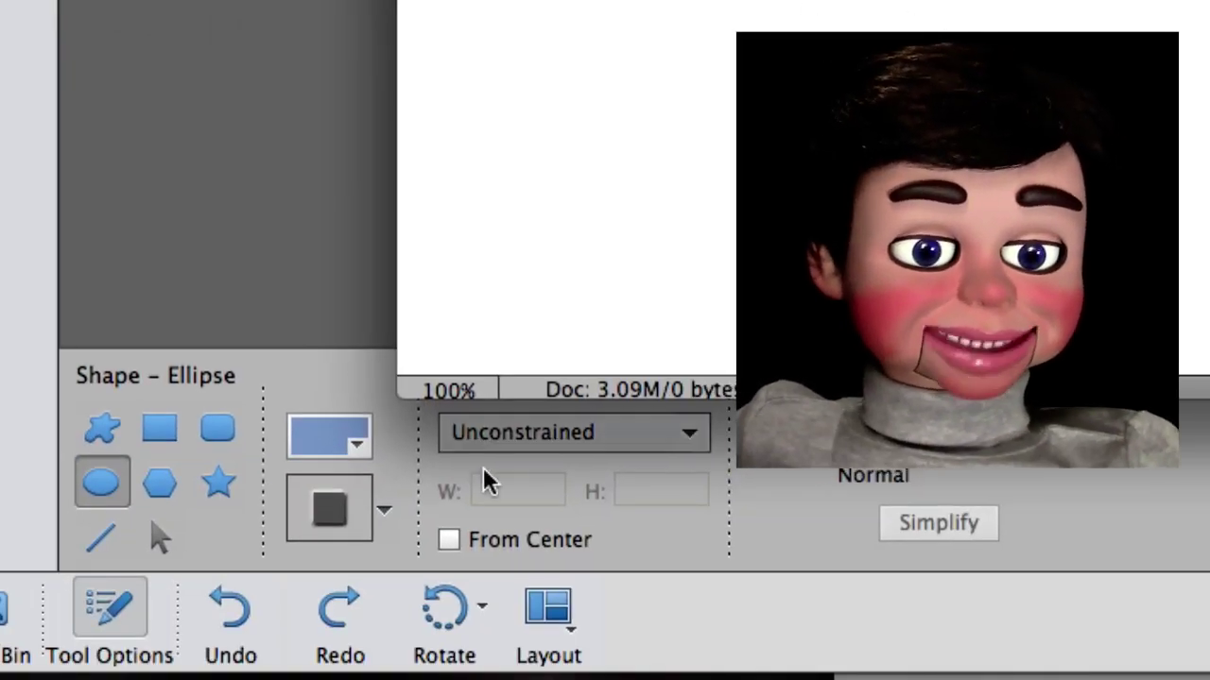
pyautogui.click(383, 510)
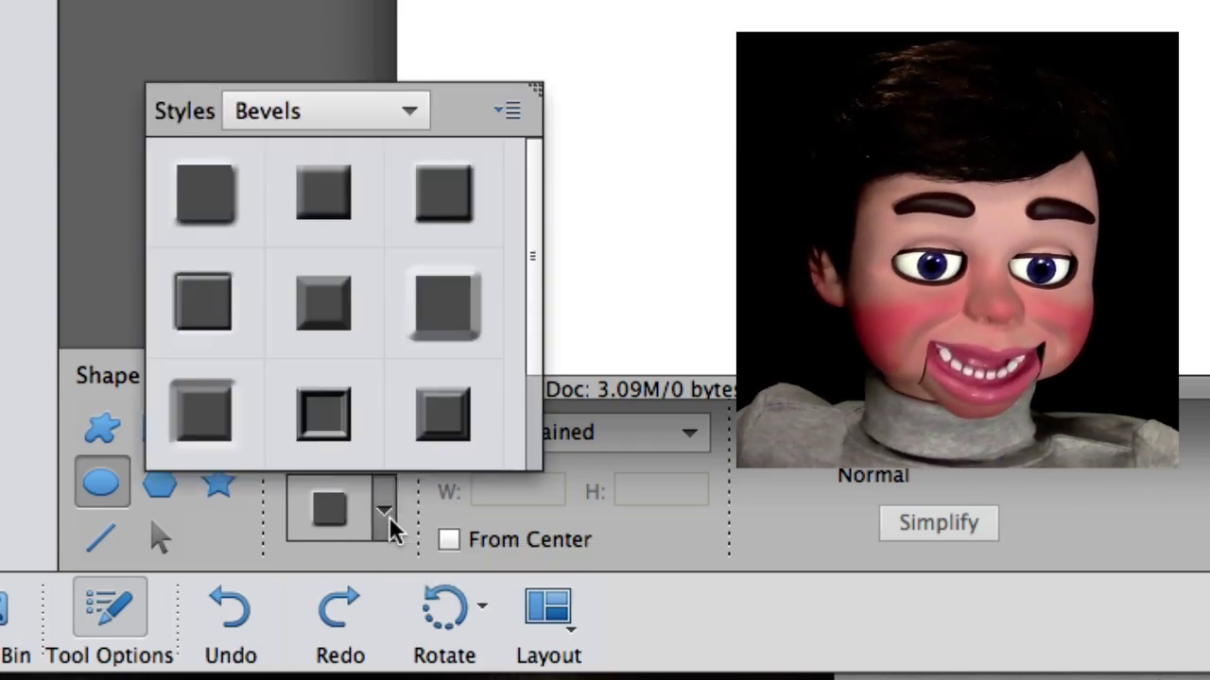
pyautogui.click(415, 111)
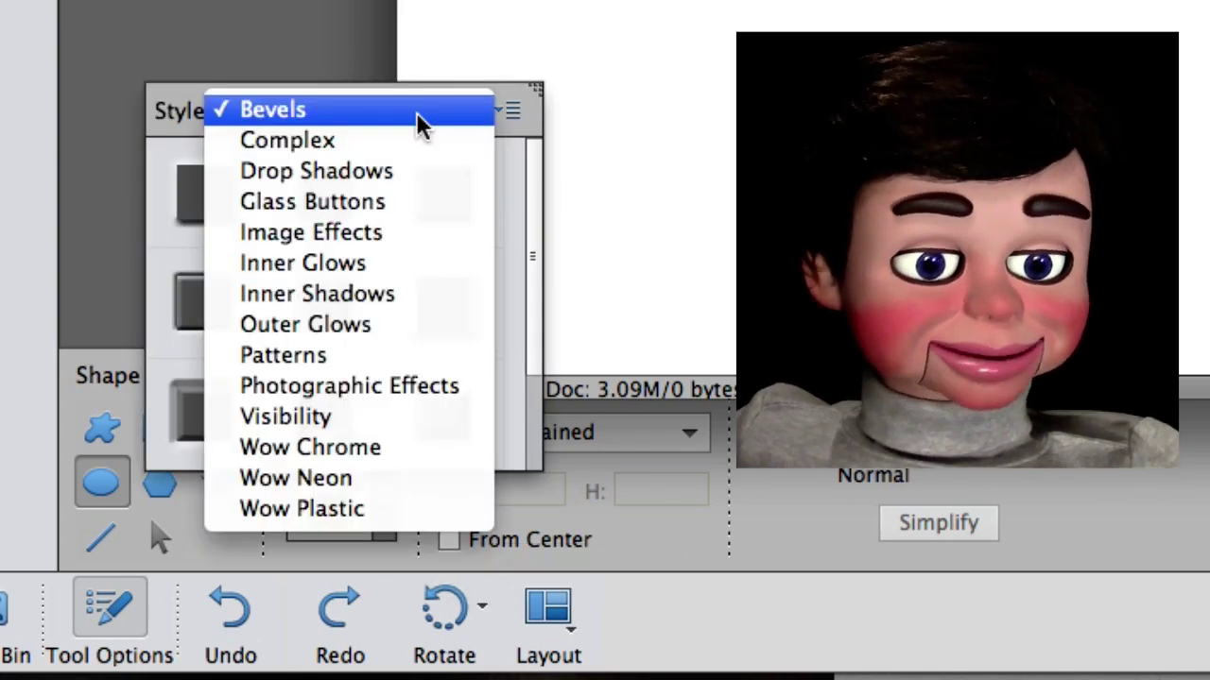
pyautogui.click(304, 416)
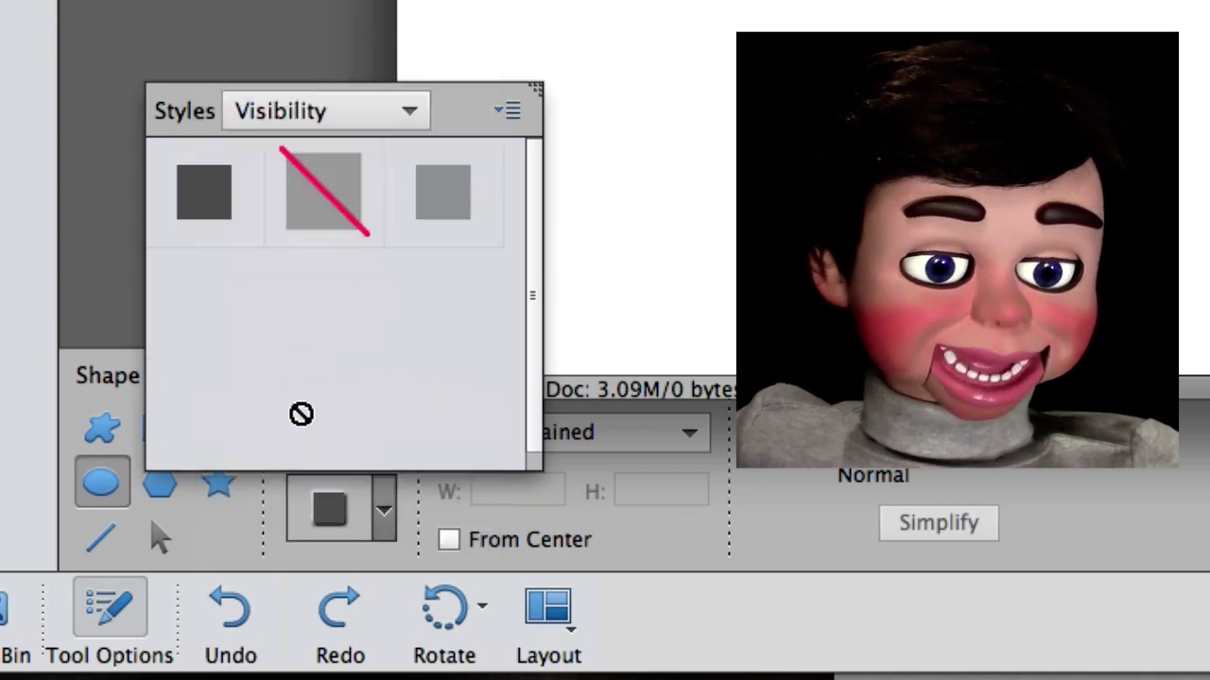
pyautogui.click(331, 197)
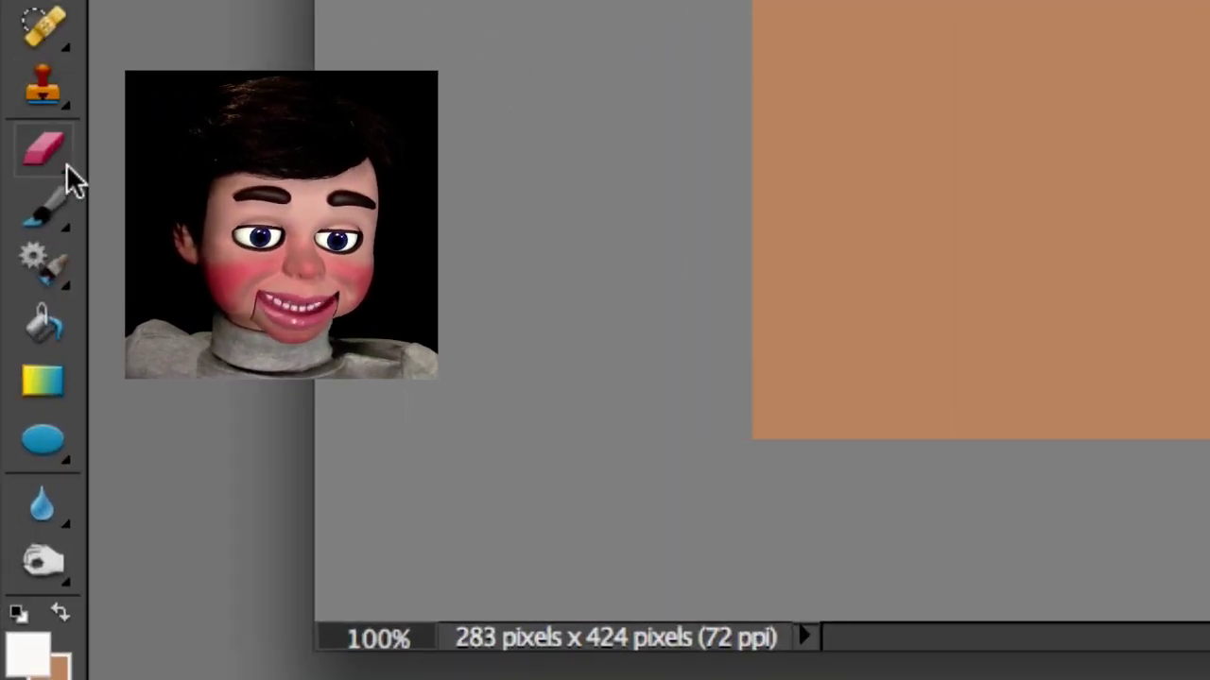
# Switch the shape tool from Rectangle back to Ellipse.
pyautogui.click(62, 437)
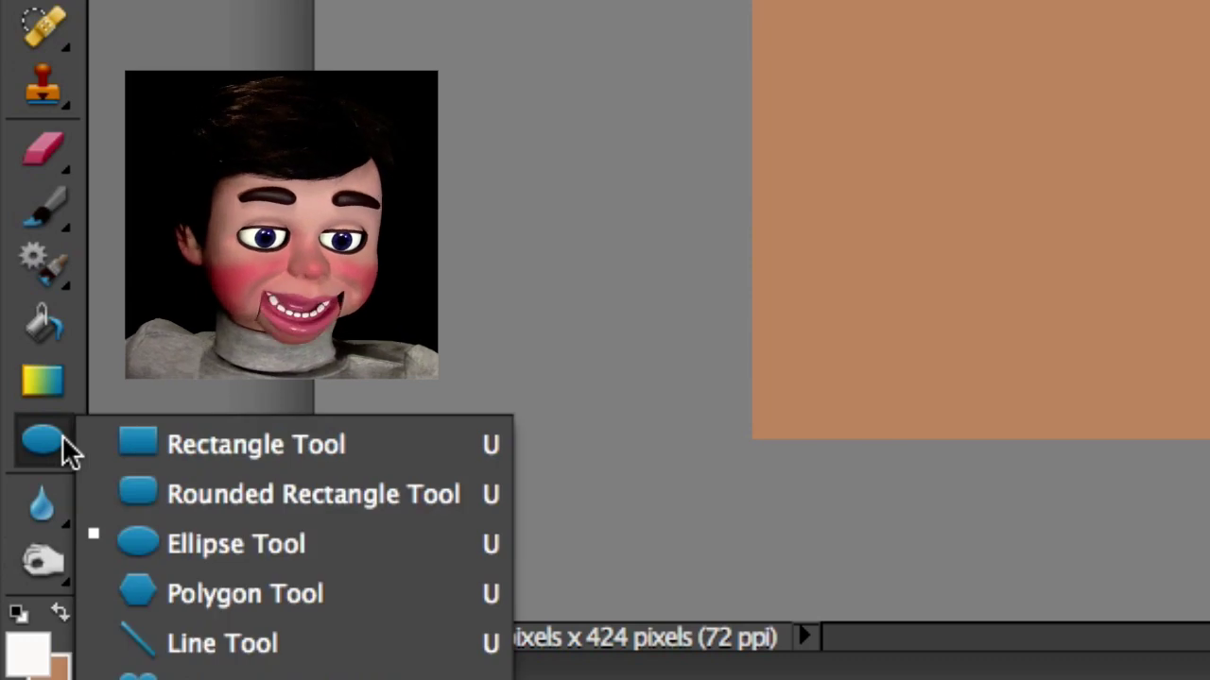
pyautogui.click(156, 442)
pyautogui.click(66, 450)
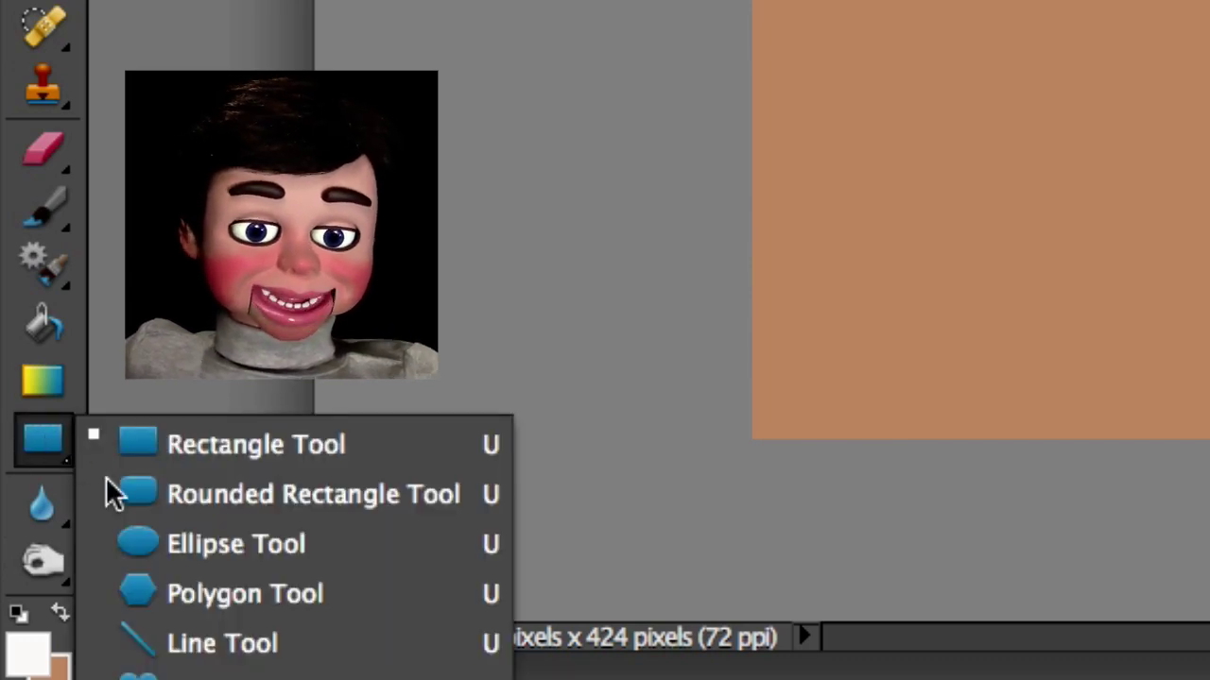
pyautogui.click(152, 541)
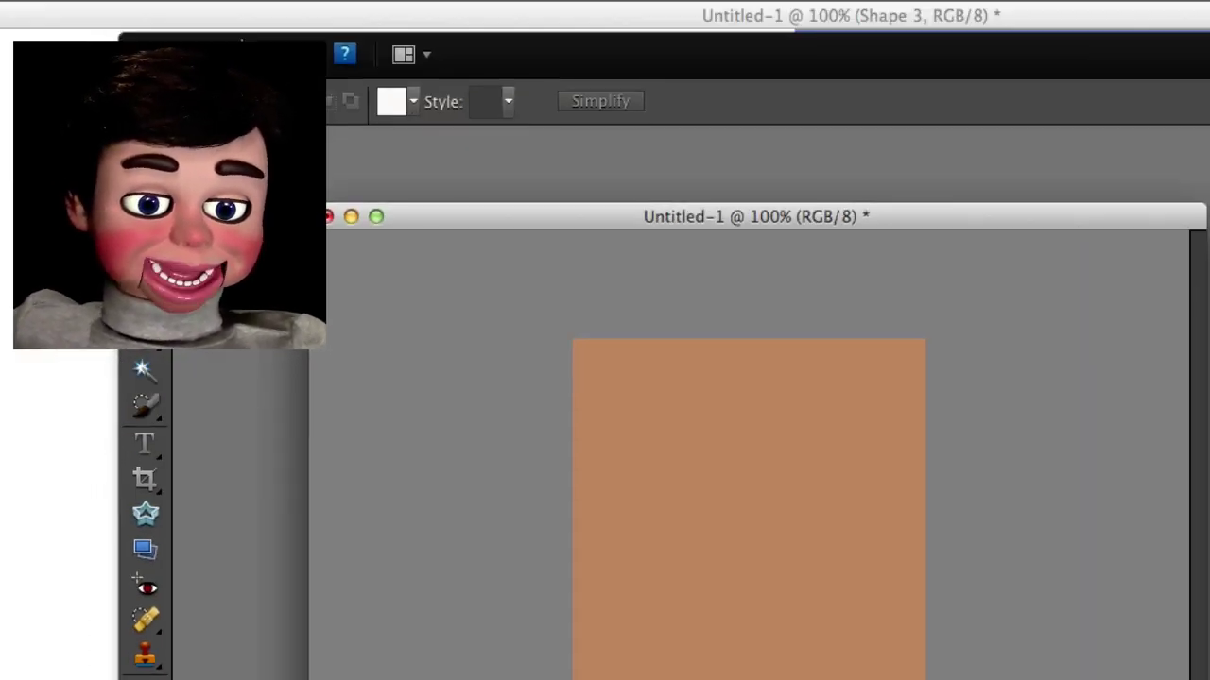
# Set the shape style to Visibility > Hide, then minimize the Untitled-1 window.
pyautogui.click(508, 104)
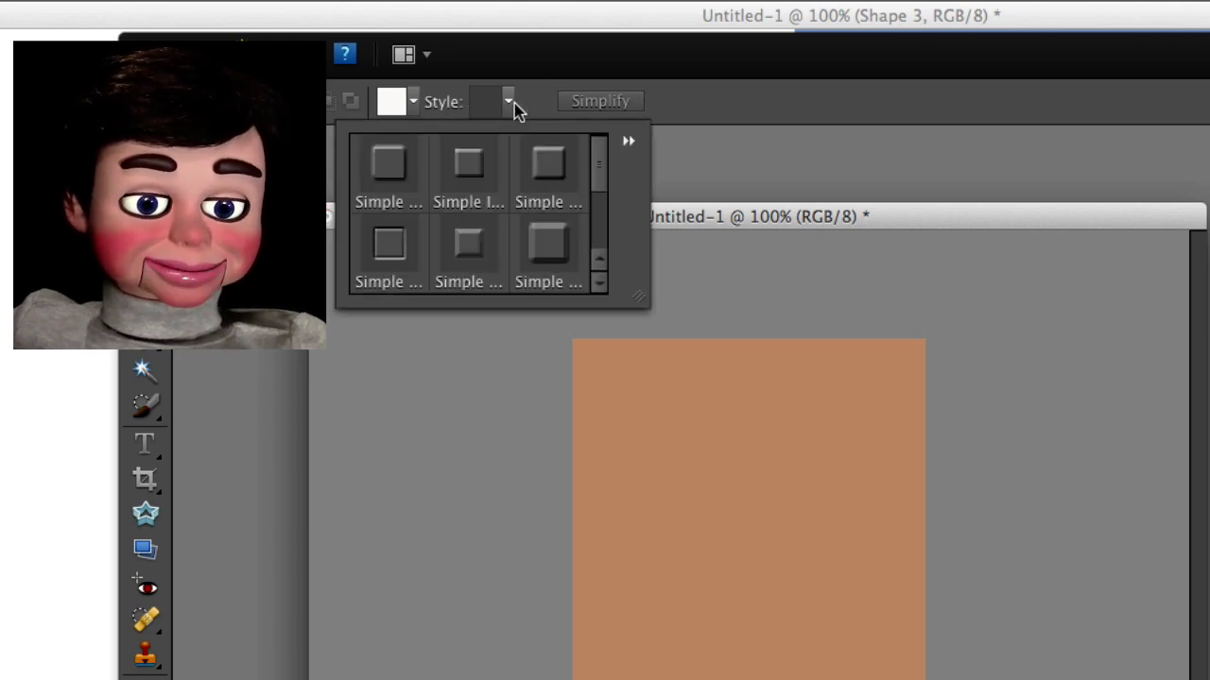
pyautogui.click(629, 145)
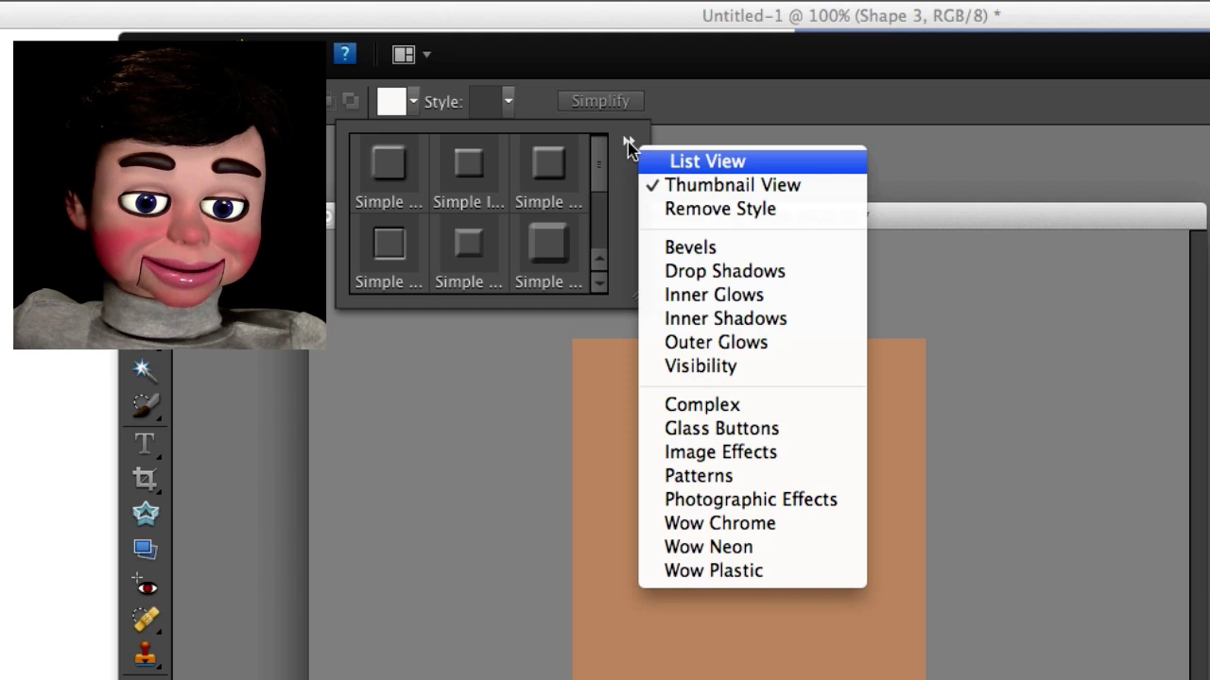
pyautogui.click(738, 369)
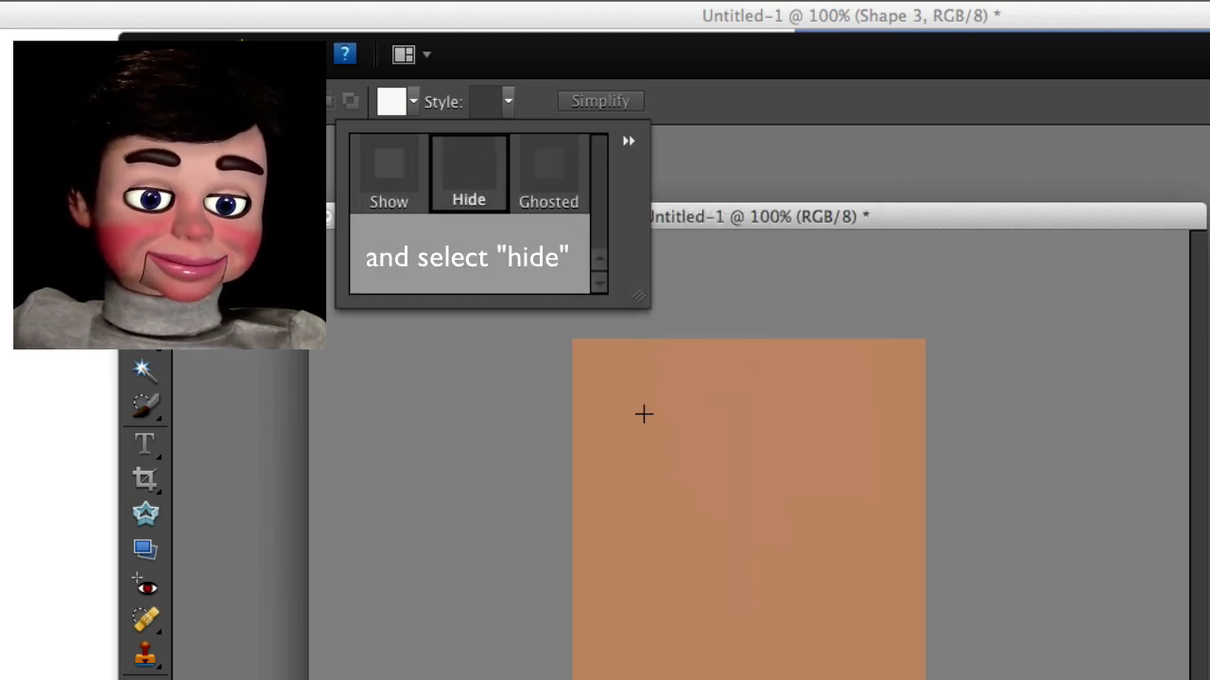
pyautogui.click(647, 459)
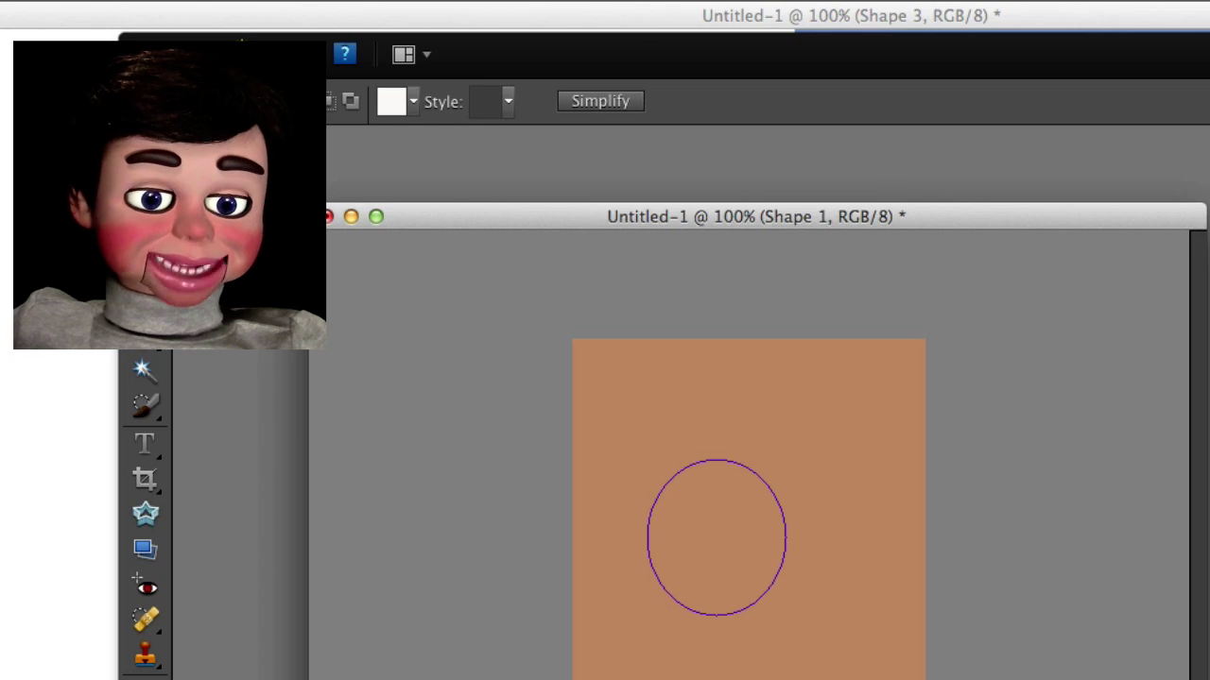
pyautogui.click(351, 217)
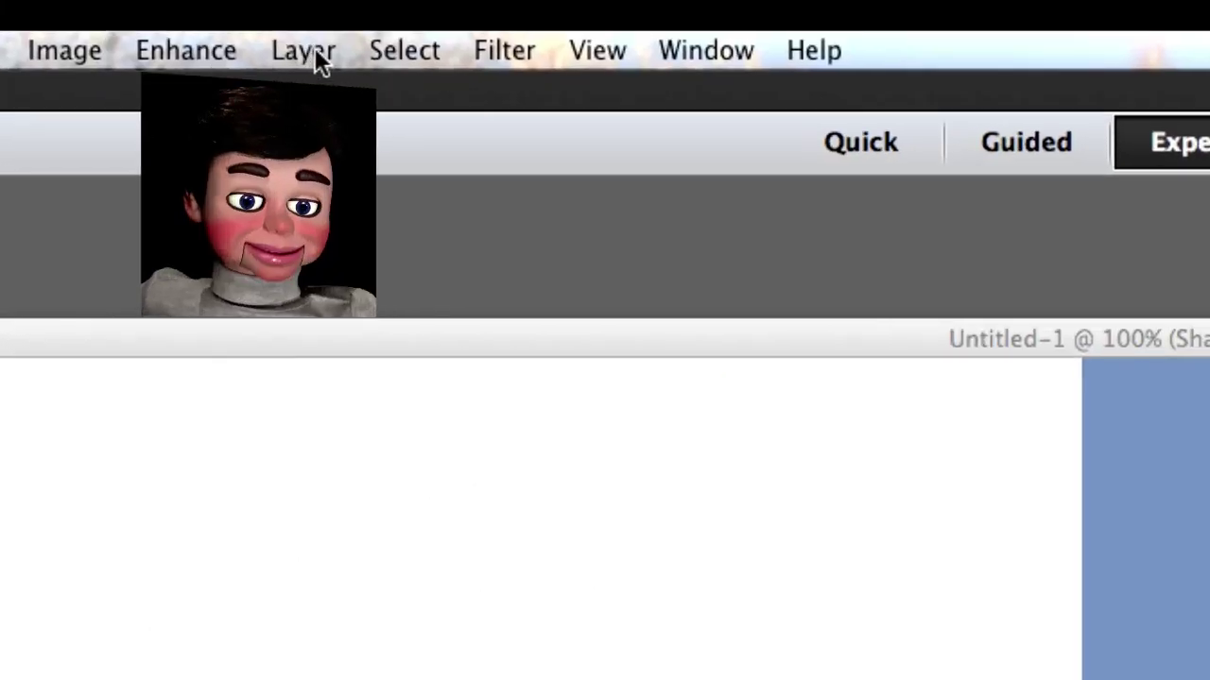
# Open Style Settings for the circle, enable Glow, and make the inner glow purple.
pyautogui.click(313, 52)
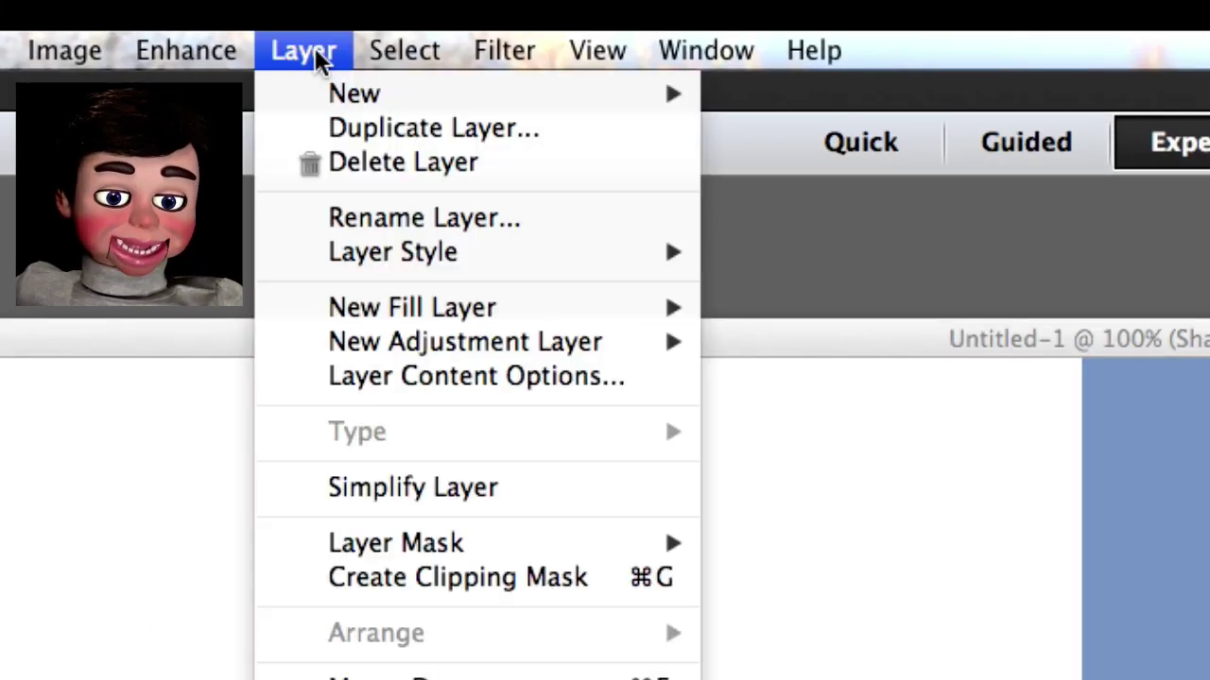
pyautogui.moveTo(500, 256)
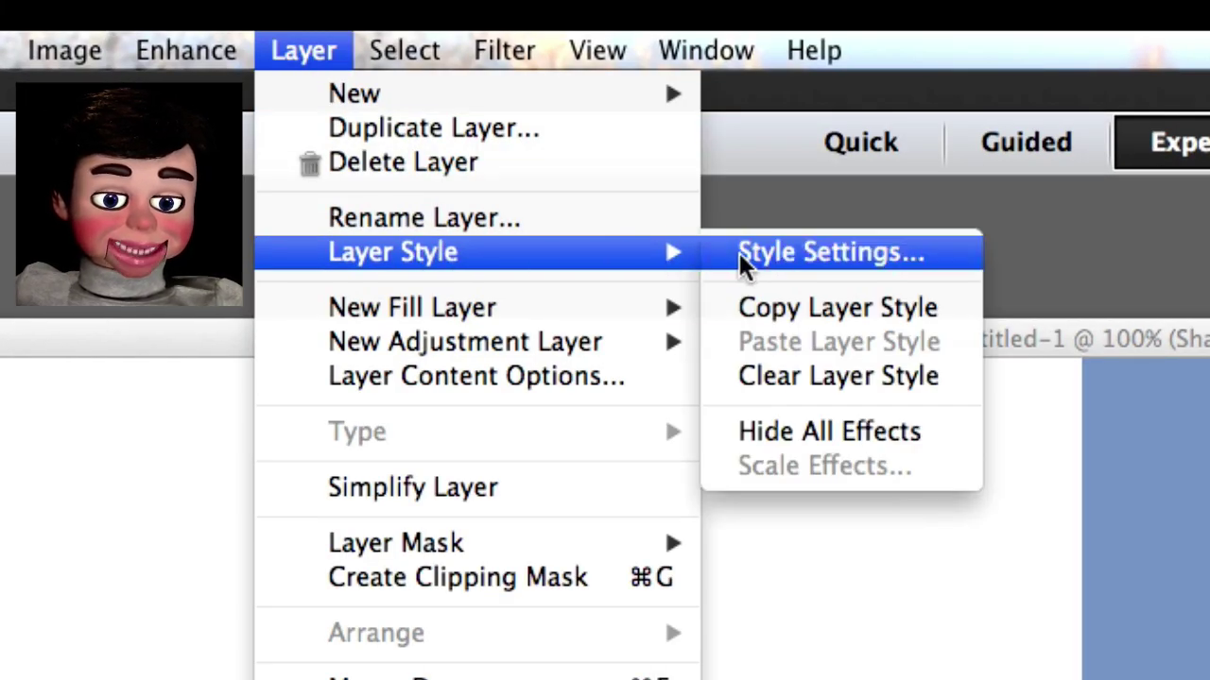
pyautogui.click(745, 262)
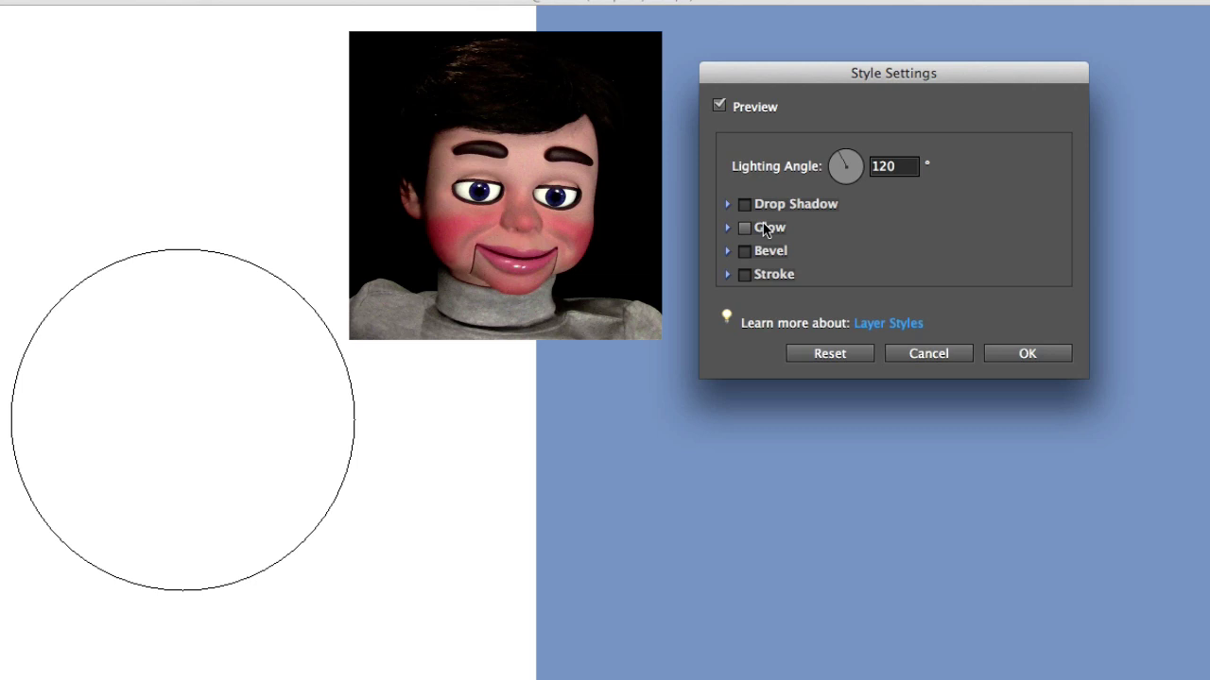
pyautogui.click(746, 229)
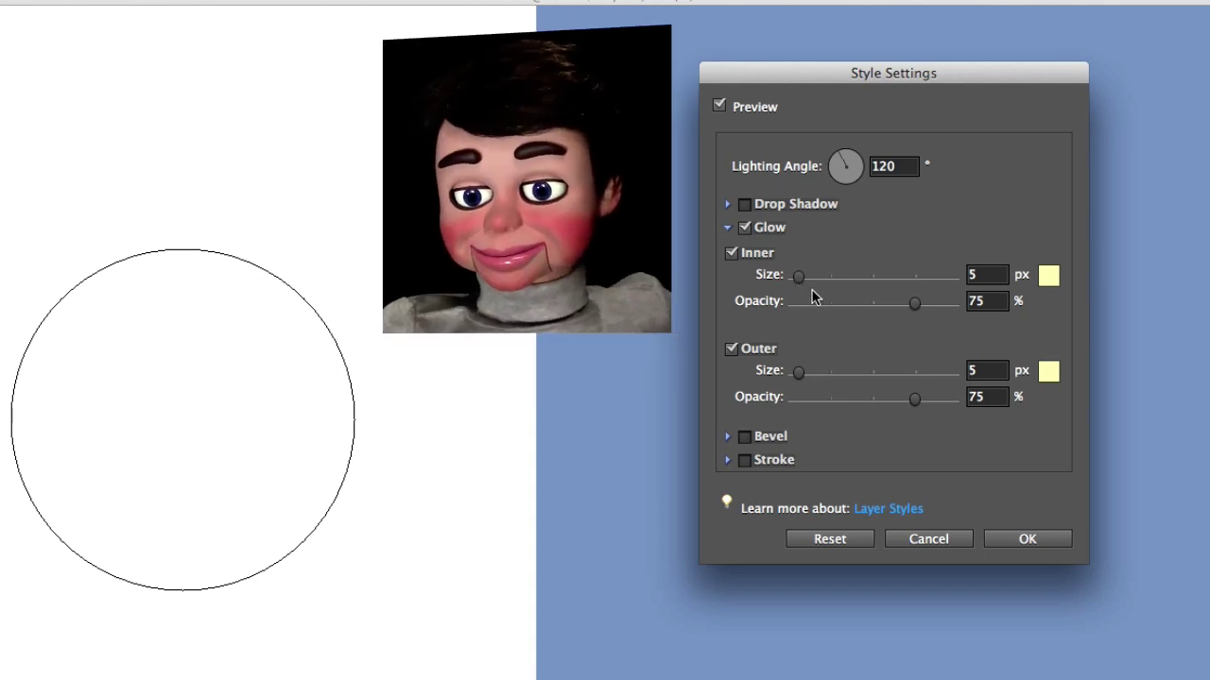
pyautogui.click(1049, 277)
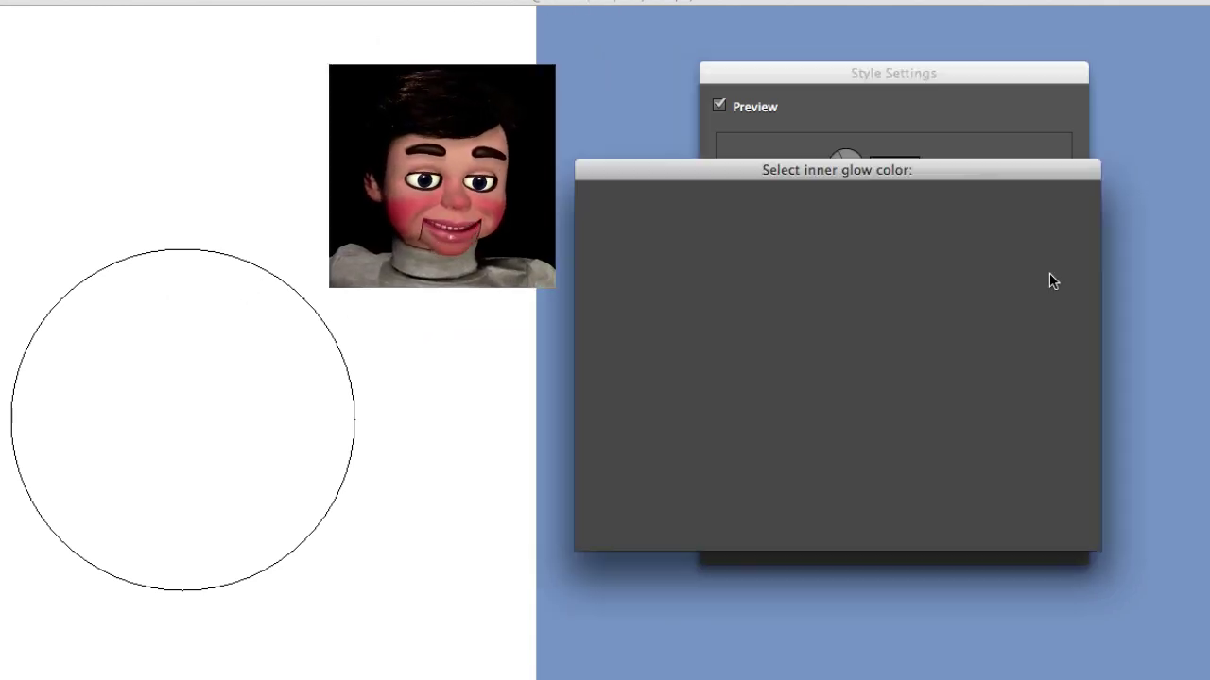
pyautogui.click(879, 306)
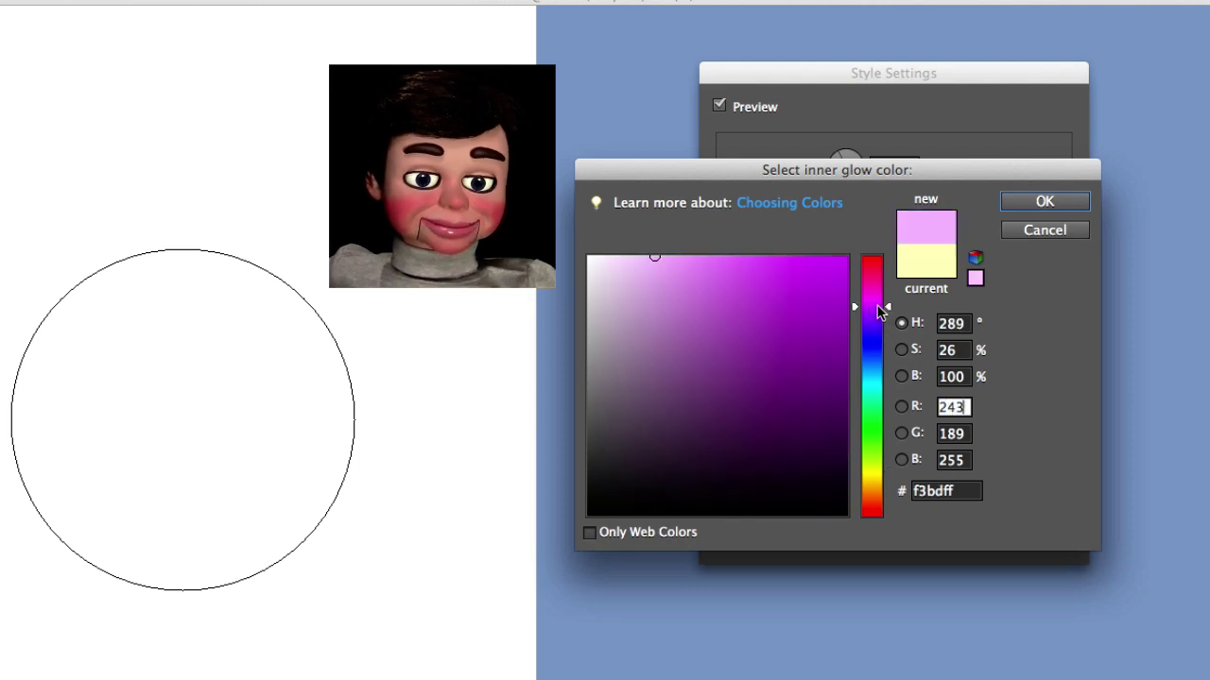
pyautogui.click(1025, 204)
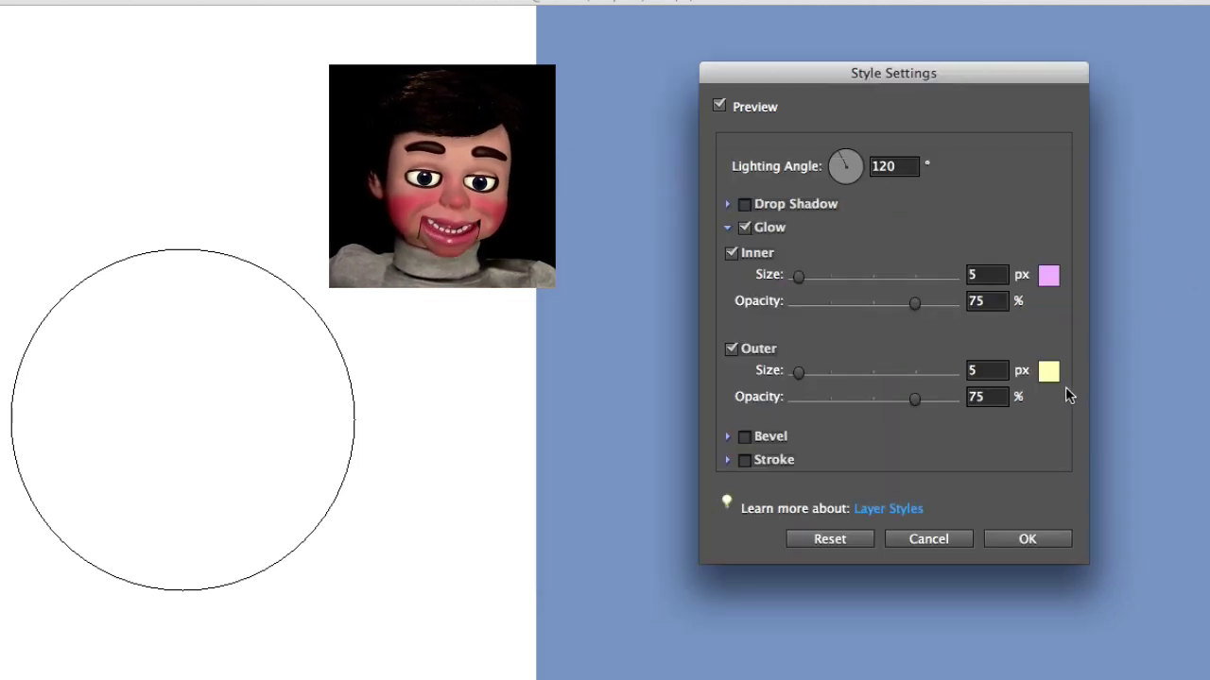
pyautogui.click(1049, 277)
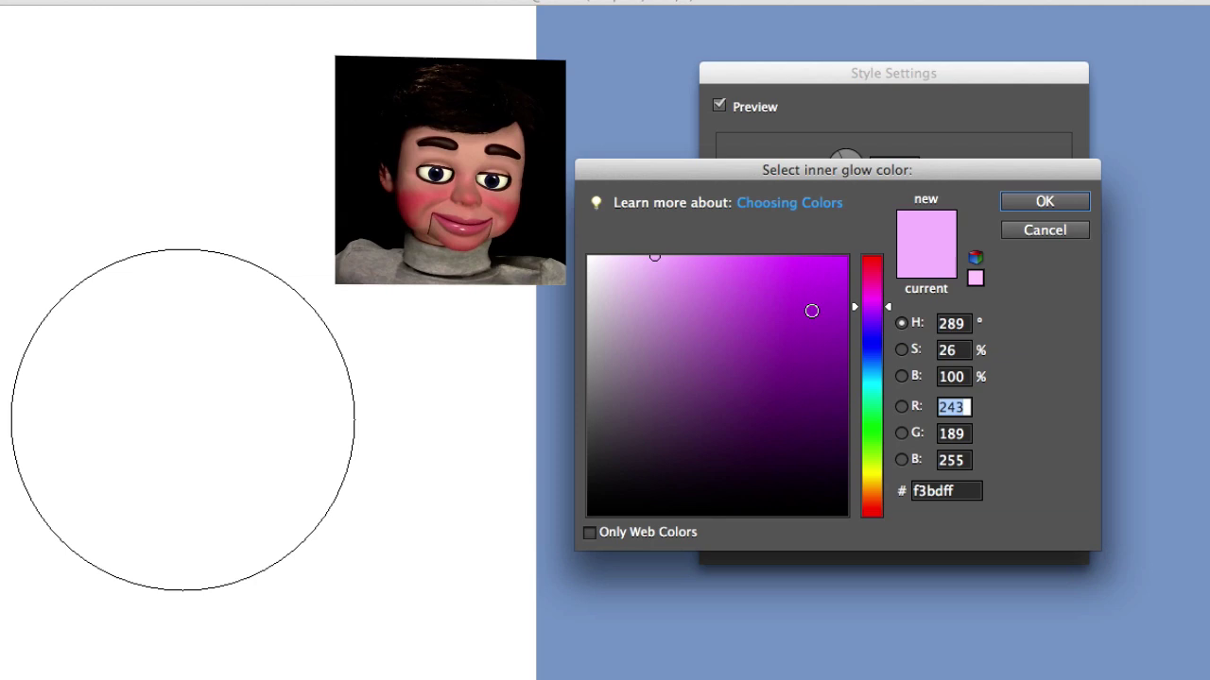
pyautogui.click(1039, 204)
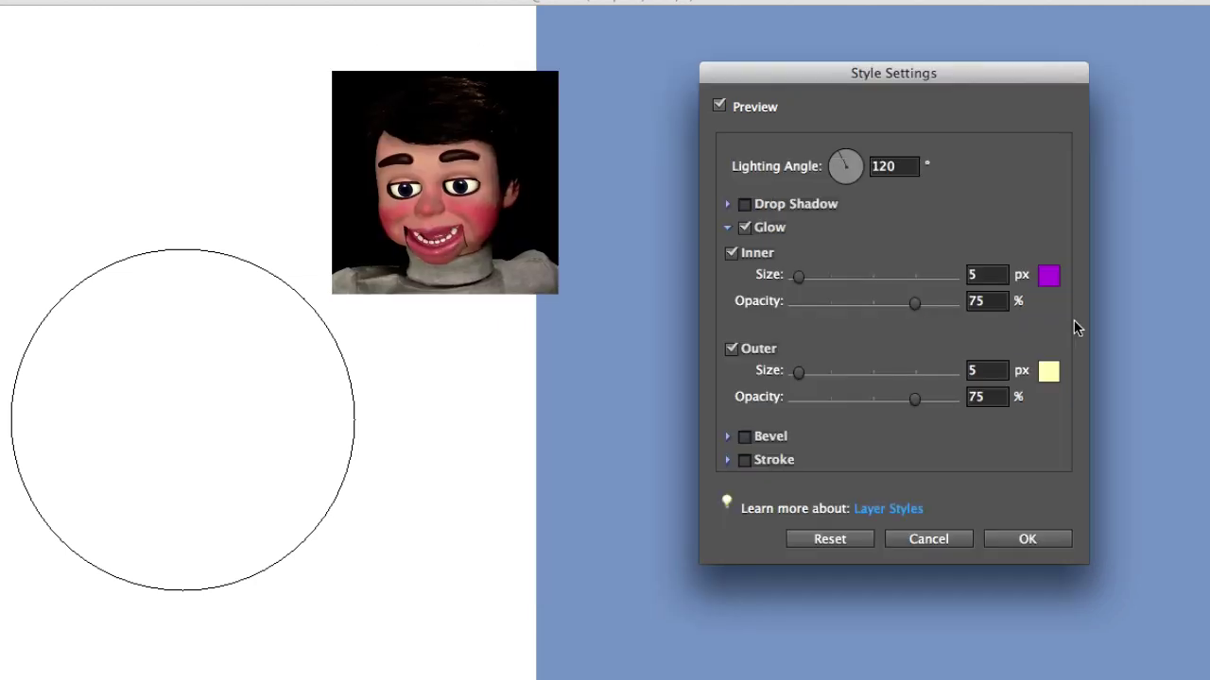
# Set the outer glow to magenta at 84 px and apply the glow settings.
pyautogui.click(1049, 371)
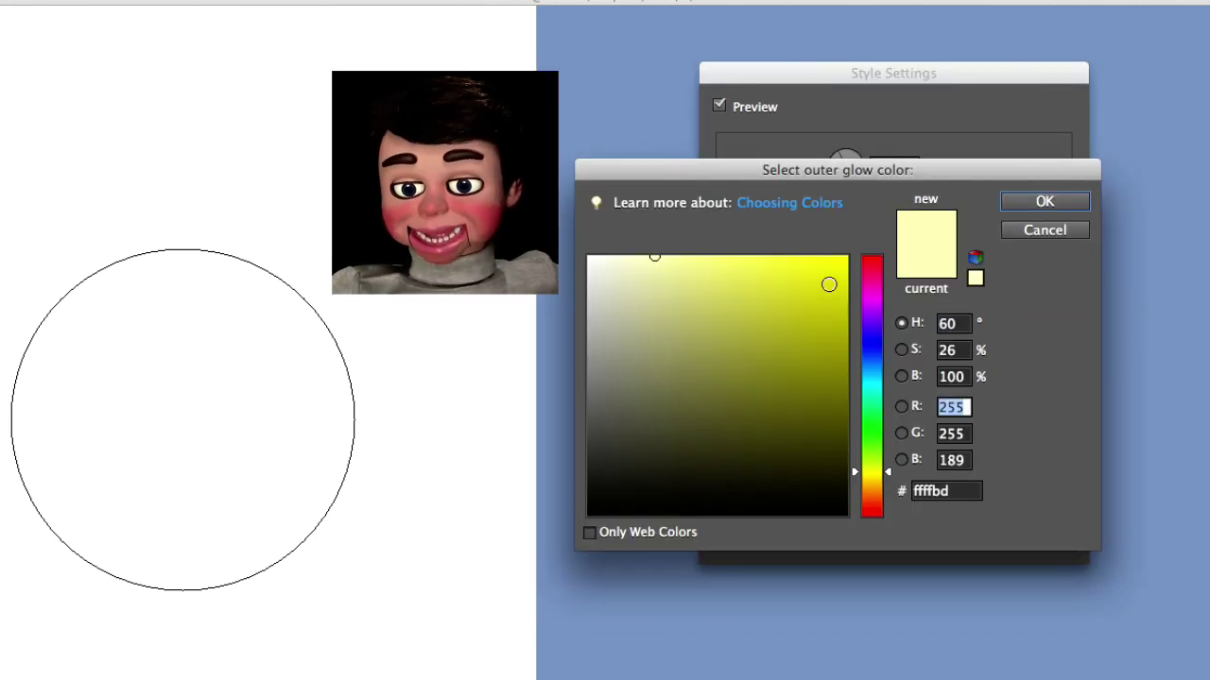
pyautogui.moveTo(862, 305); pyautogui.dragTo(863, 297)
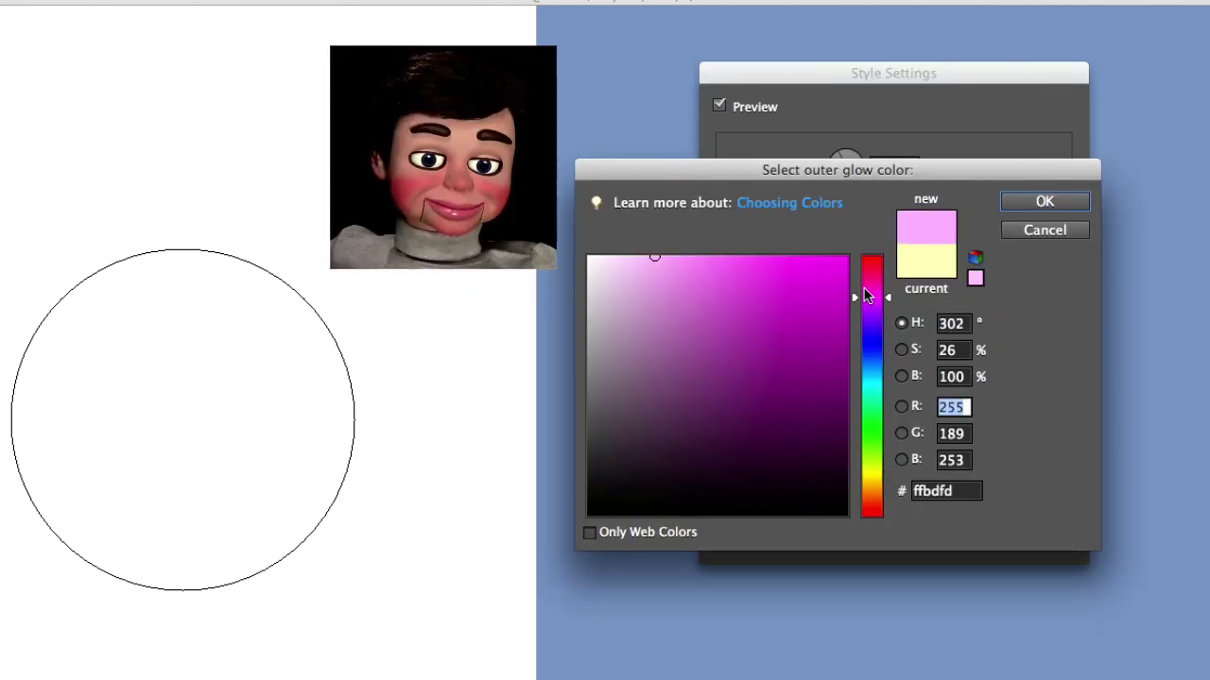
pyautogui.click(1036, 200)
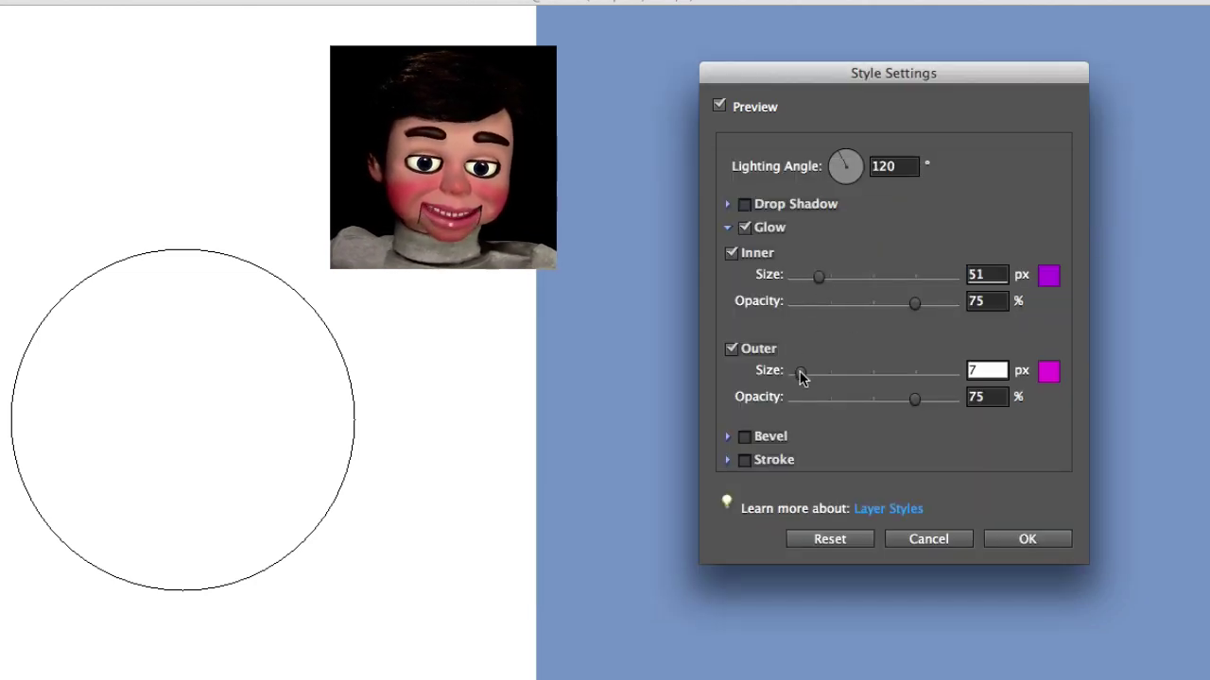
pyautogui.moveTo(827, 375); pyautogui.dragTo(832, 375)
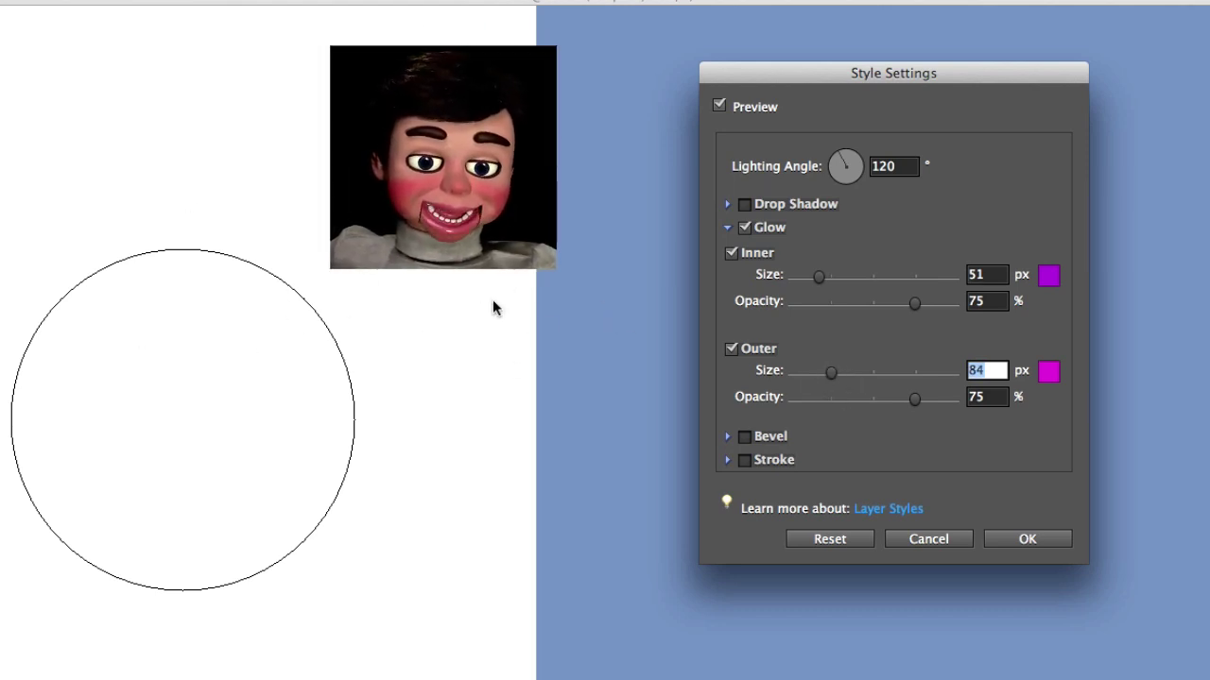
pyautogui.click(1028, 539)
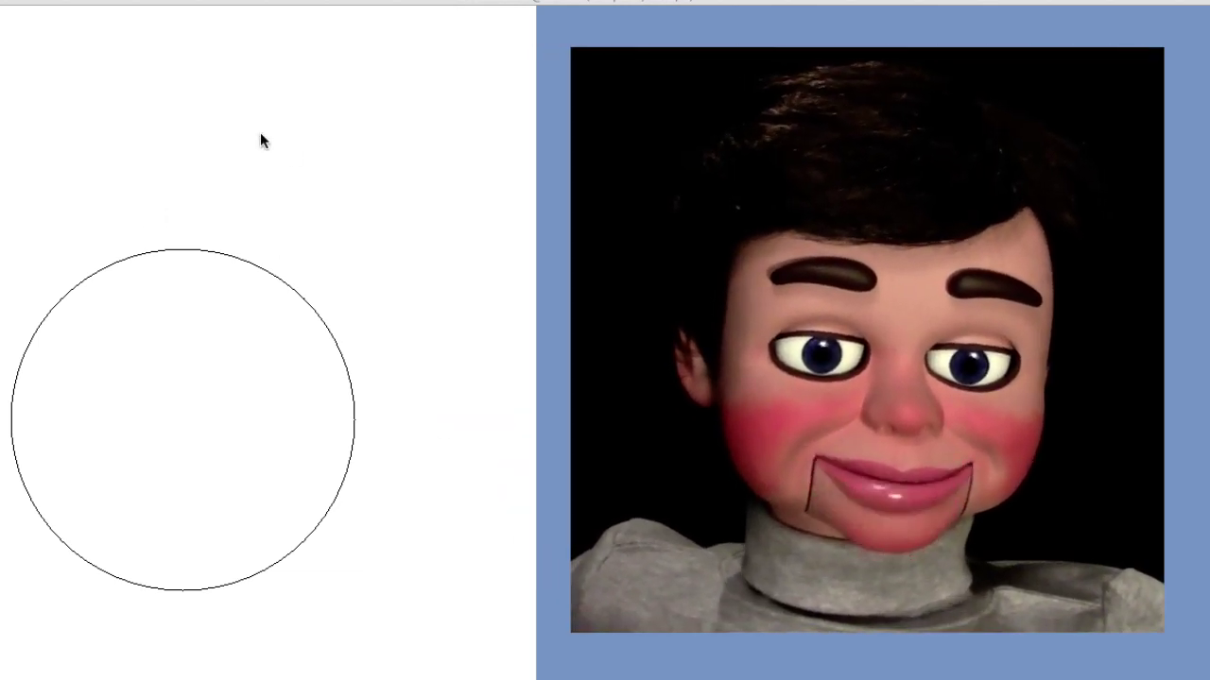
# Drag the glowing circle from the white area onto the blue right half of the canvas.
pyautogui.click(265, 292)
pyautogui.moveTo(230, 264); pyautogui.dragTo(187, 236)
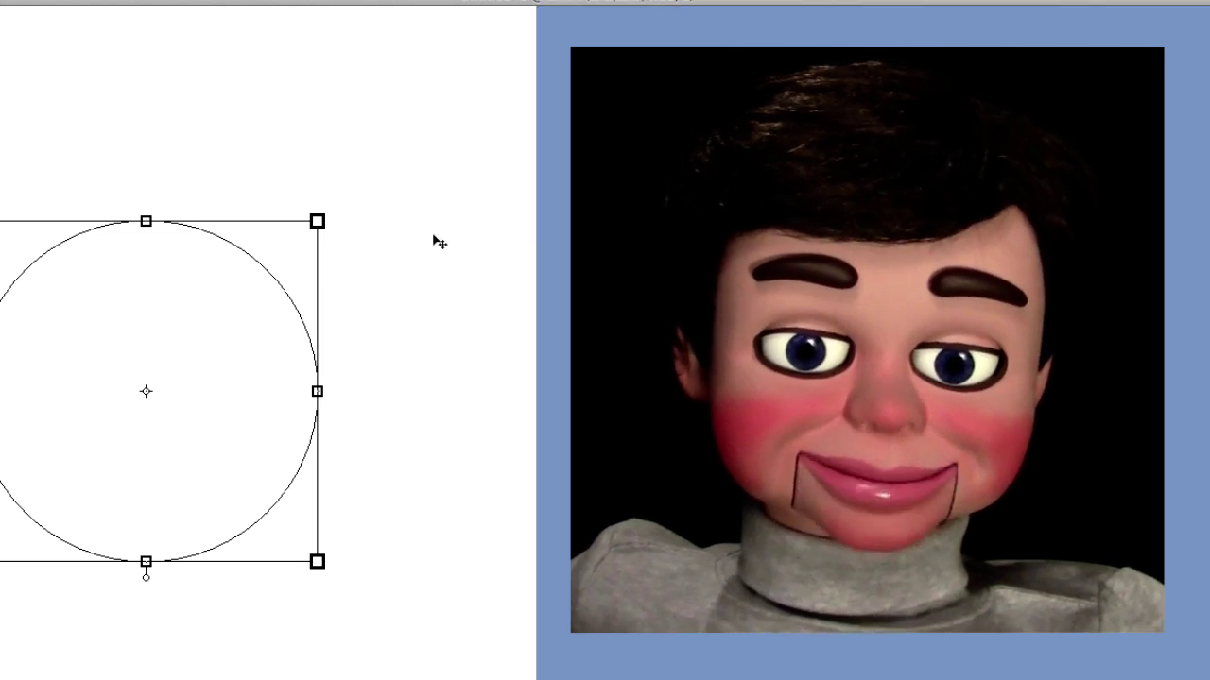
pyautogui.moveTo(205, 343); pyautogui.dragTo(588, 360)
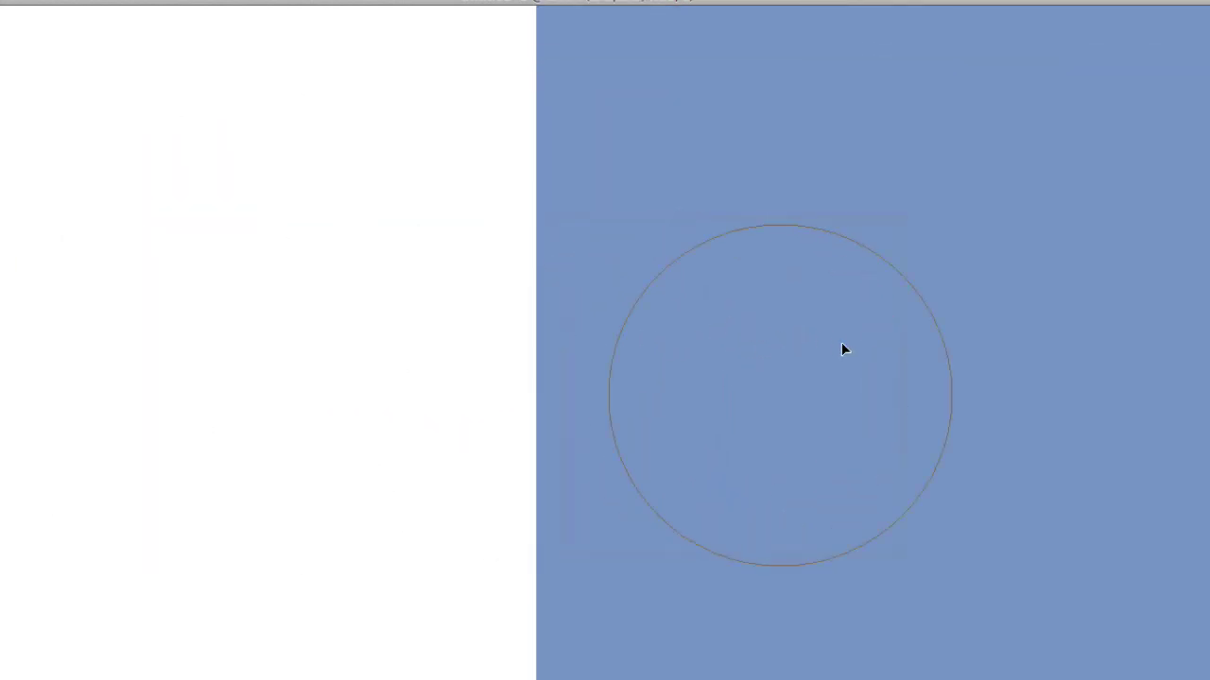
pyautogui.moveTo(844, 350); pyautogui.dragTo(844, 349)
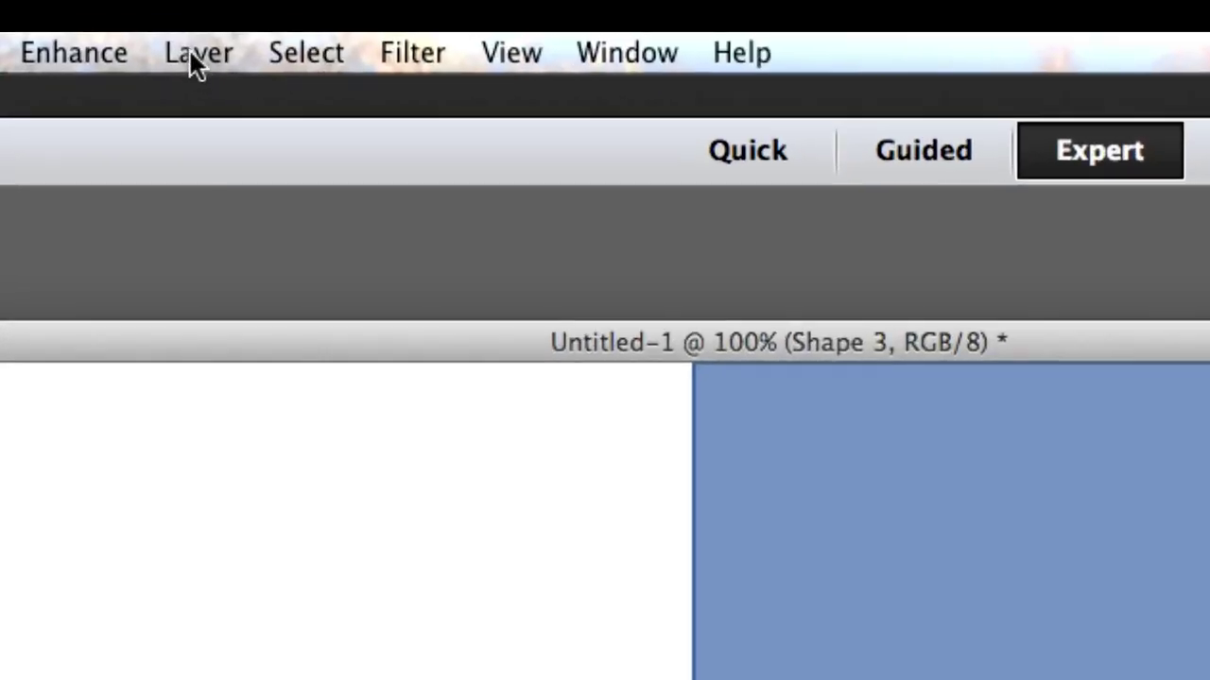
# Open Style Settings for the circle's layer, enable Glow, and make the inner glow magenta.
pyautogui.click(199, 53)
pyautogui.moveTo(245, 283)
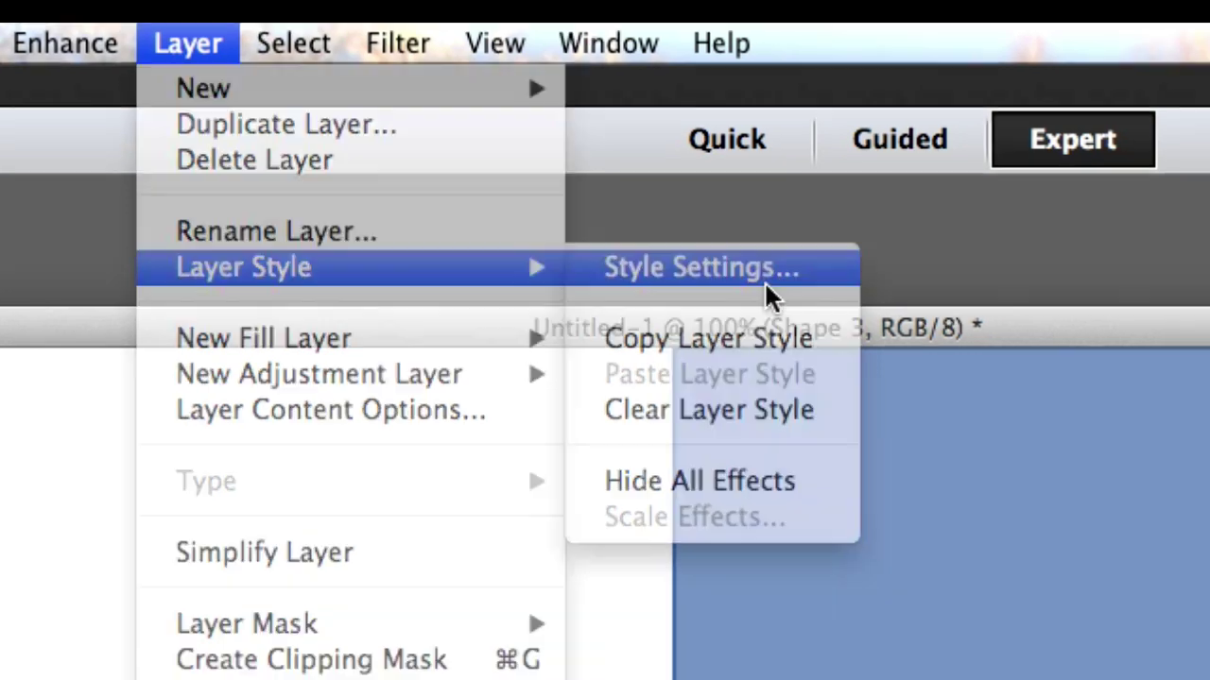
pyautogui.click(765, 284)
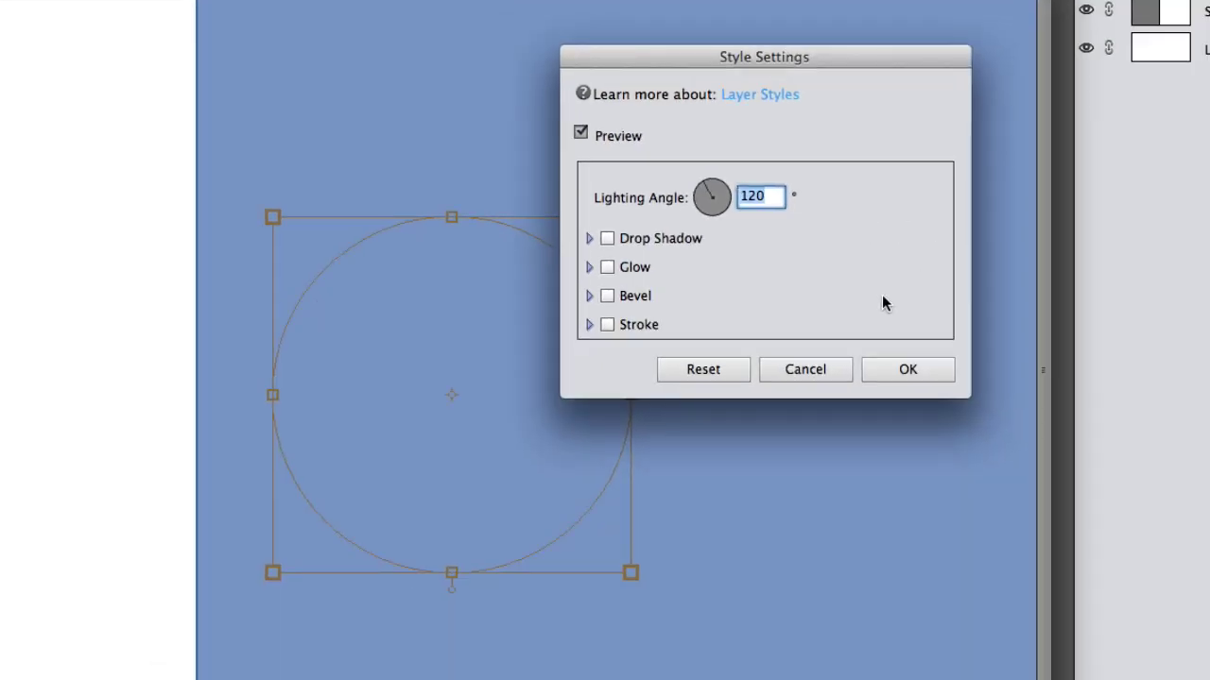
pyautogui.click(607, 267)
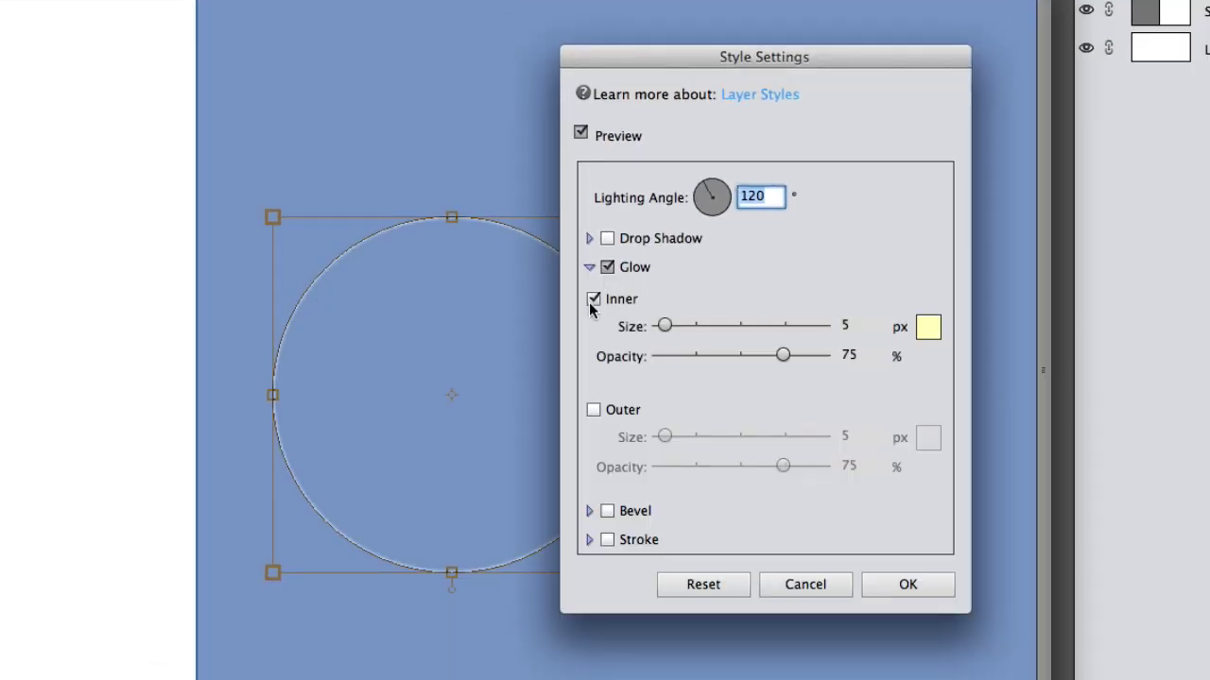
pyautogui.moveTo(775, 59); pyautogui.dragTo(892, 61)
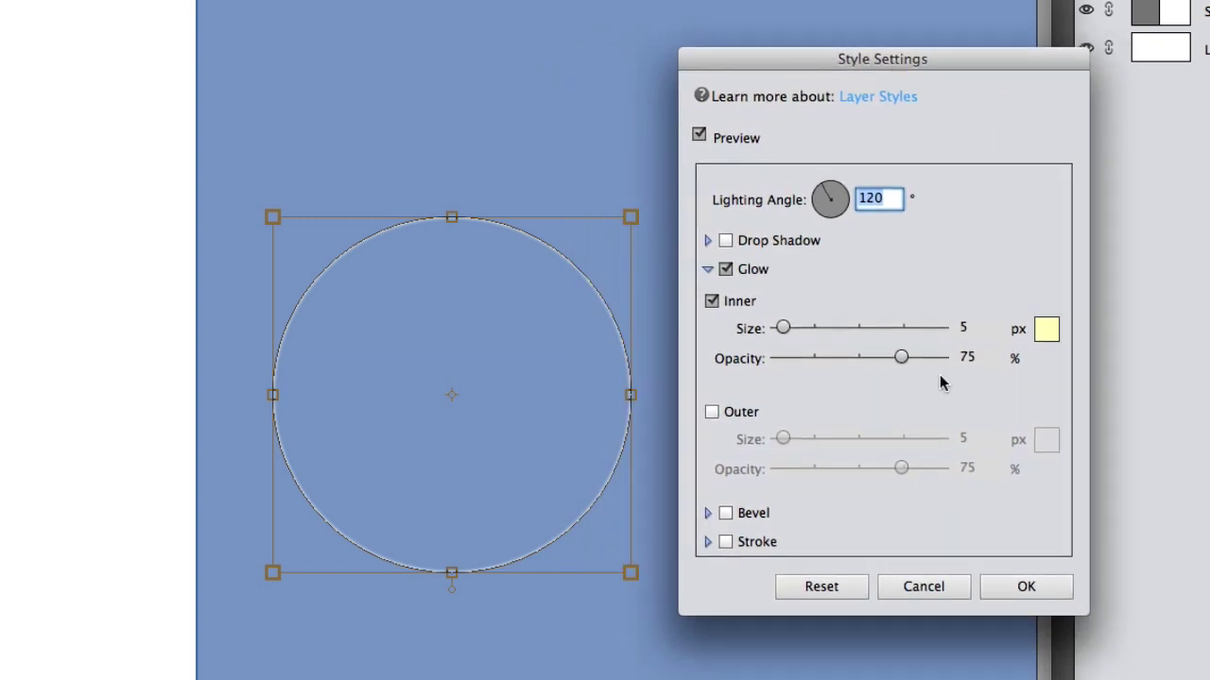
pyautogui.click(1046, 328)
pyautogui.click(655, 334)
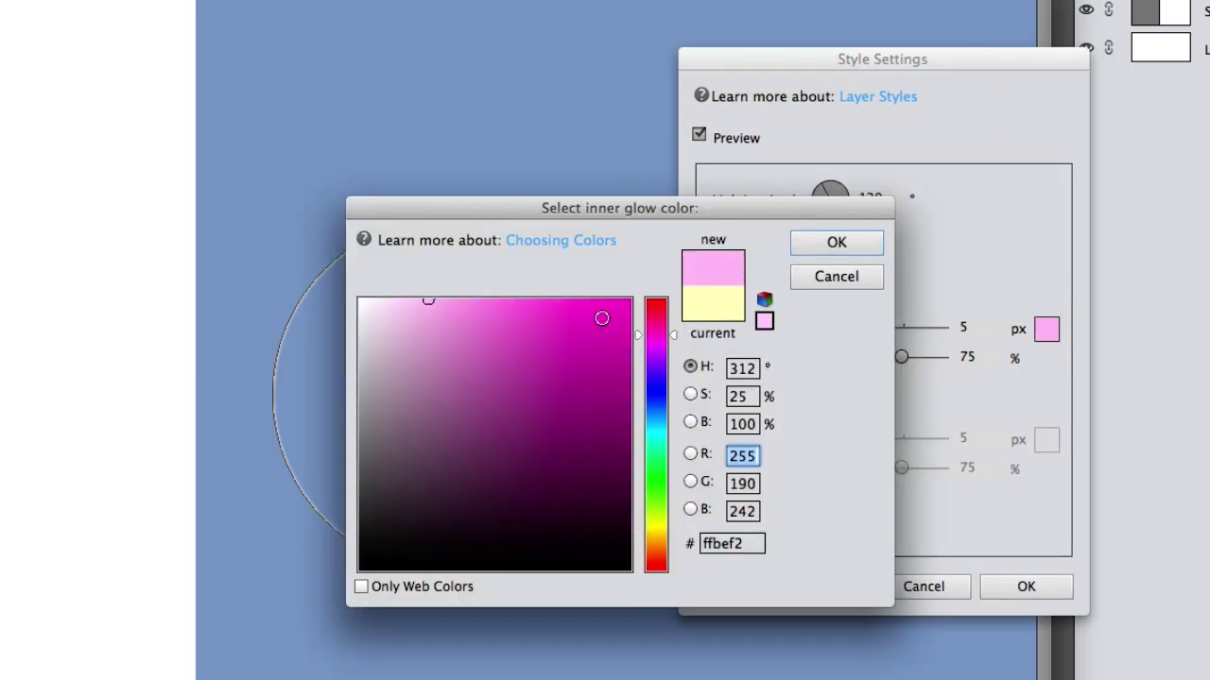
pyautogui.click(601, 318)
pyautogui.click(820, 242)
pyautogui.moveTo(783, 328); pyautogui.dragTo(791, 328)
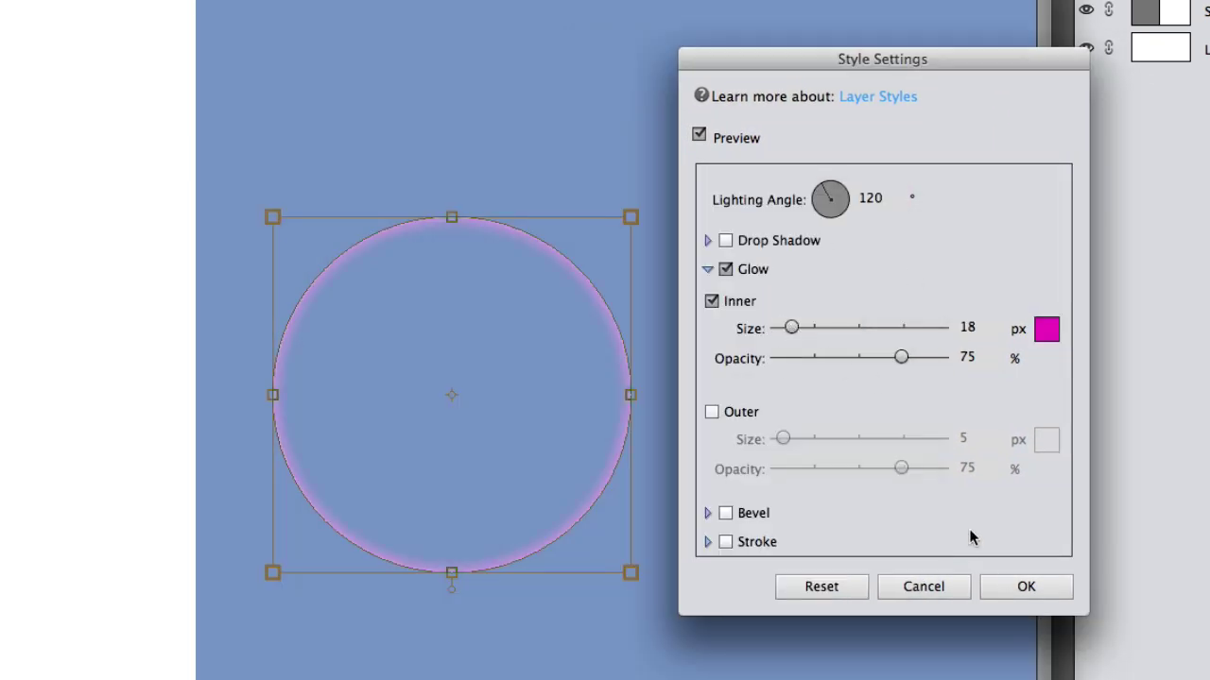
# Make the outer glow magenta and widen the glows, bringing the inner glow to 40 px.
pyautogui.click(1046, 440)
pyautogui.click(653, 324)
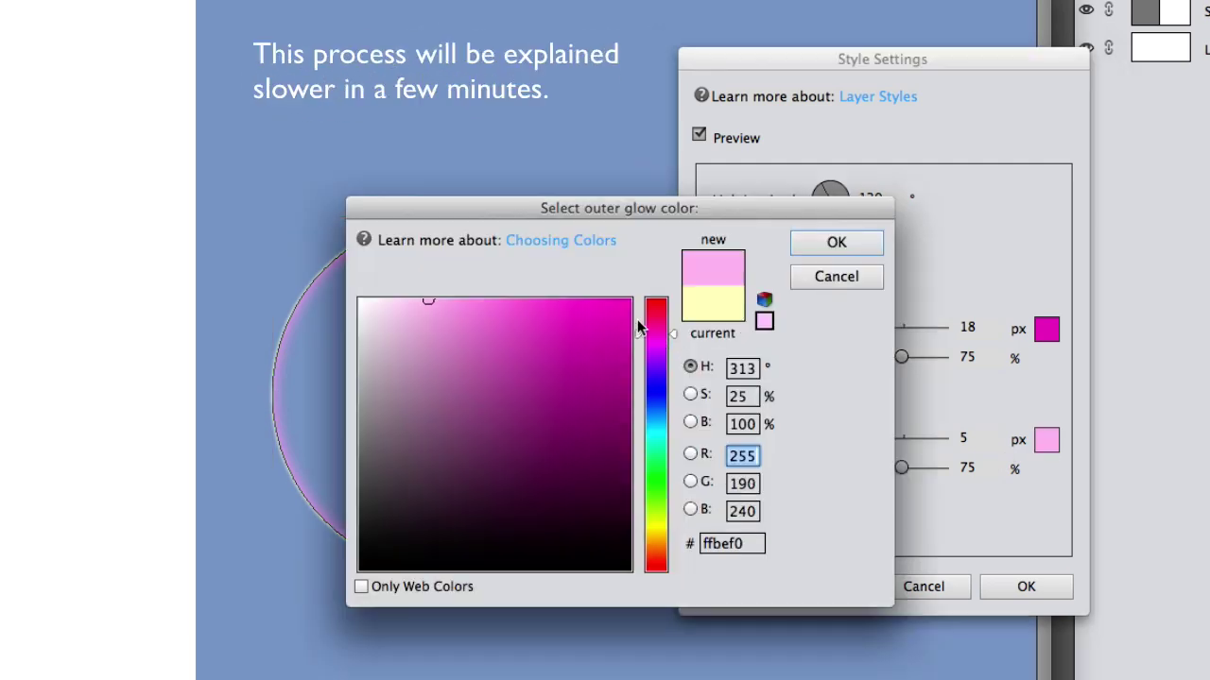
pyautogui.click(601, 318)
pyautogui.click(840, 244)
pyautogui.moveTo(785, 439); pyautogui.dragTo(798, 440)
pyautogui.moveTo(791, 328); pyautogui.dragTo(800, 328)
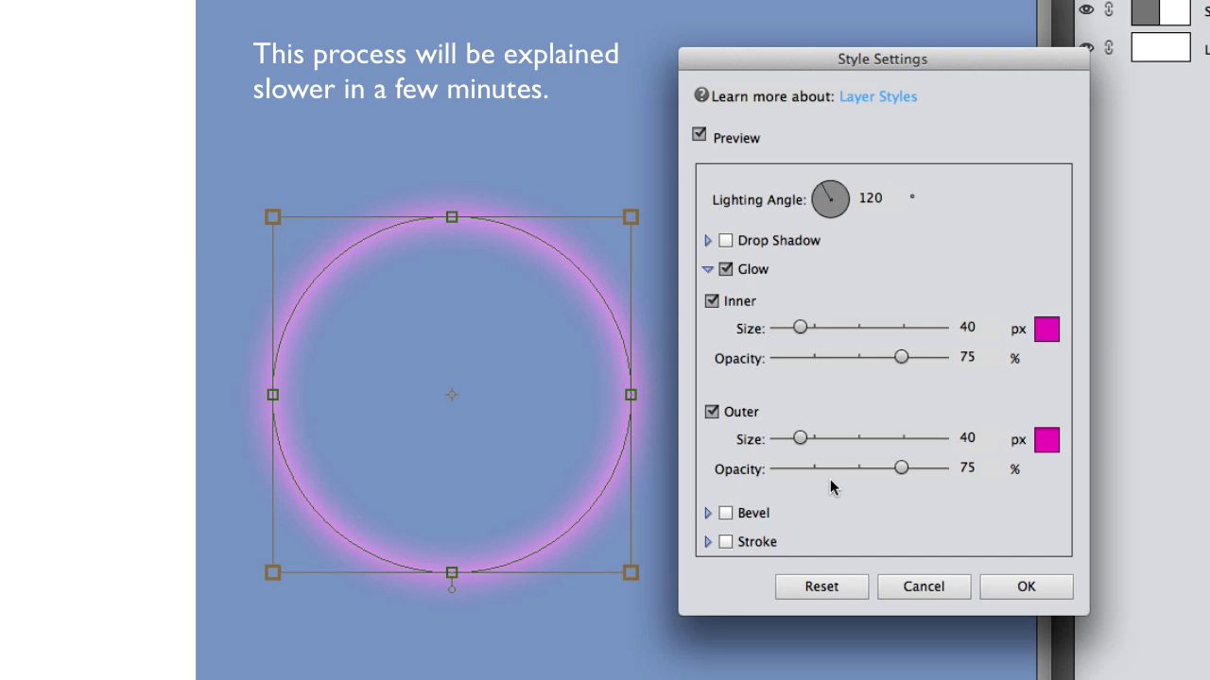
# Apply the magenta inner and outer glow settings to the circle with OK.
pyautogui.click(1025, 587)
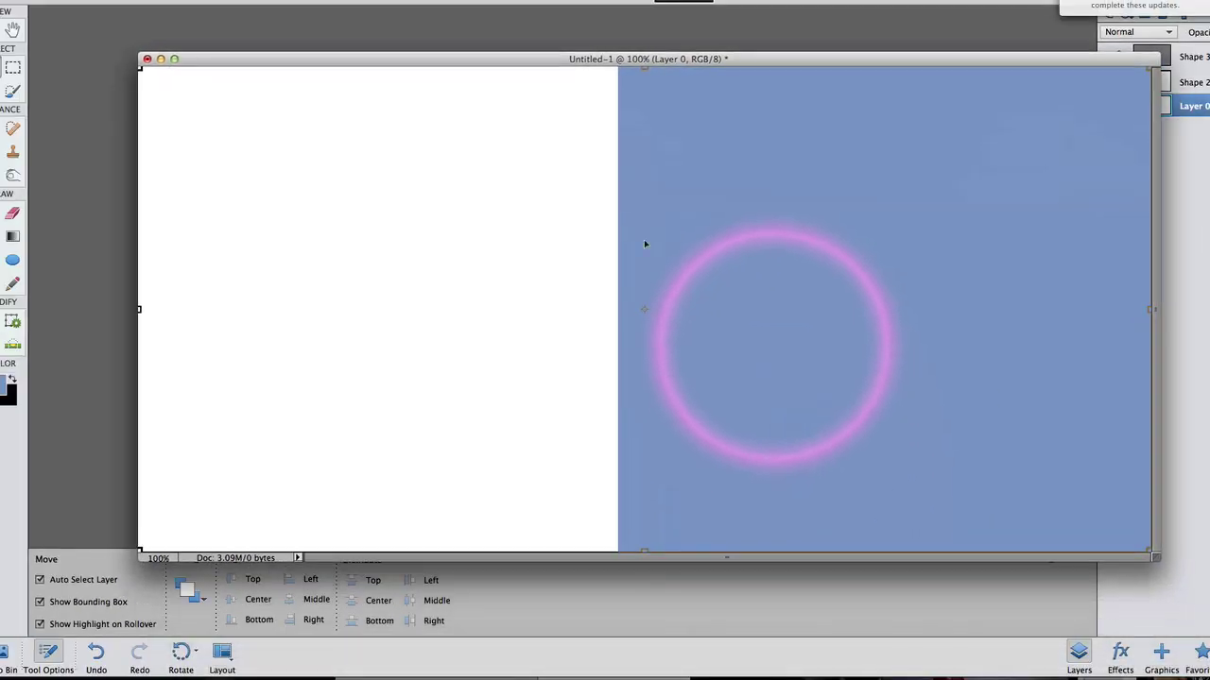
# Bring the Glow Girl photo to the front and zoom it to 100%.
pyautogui.click(886, 642)
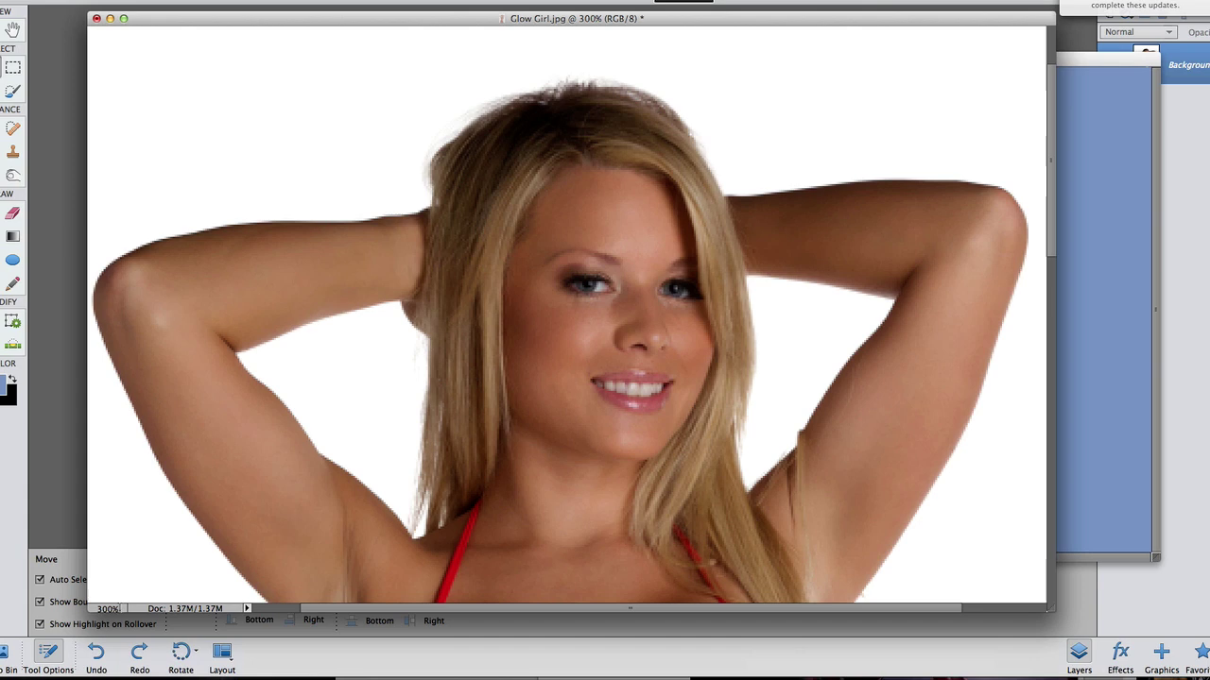
pyautogui.write('100')
pyautogui.press('Return')
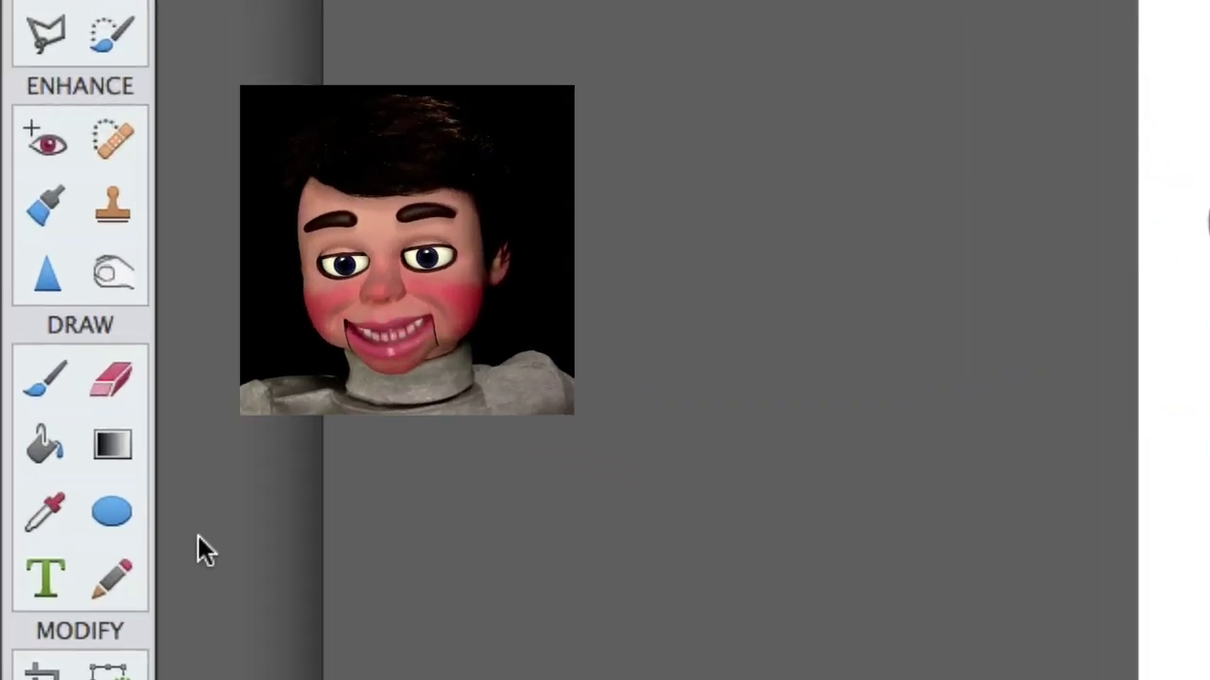
# Magic-erase the white background around the woman, including the gap by her arm.
pyautogui.click(122, 389)
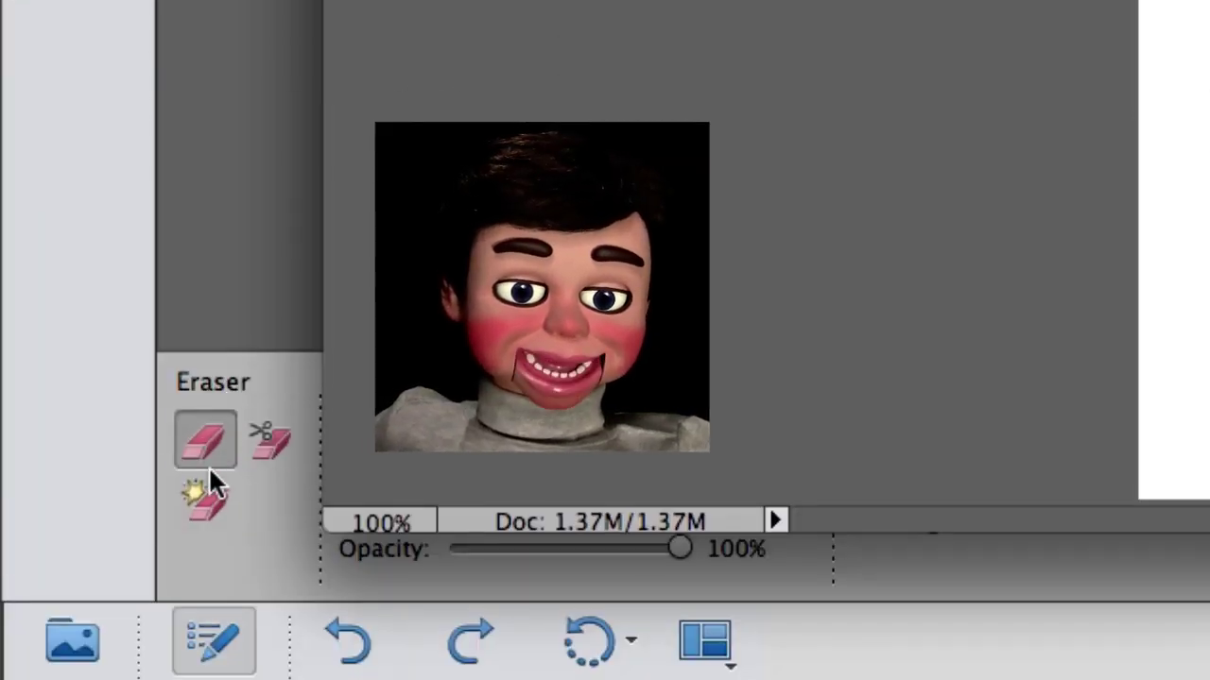
pyautogui.click(200, 502)
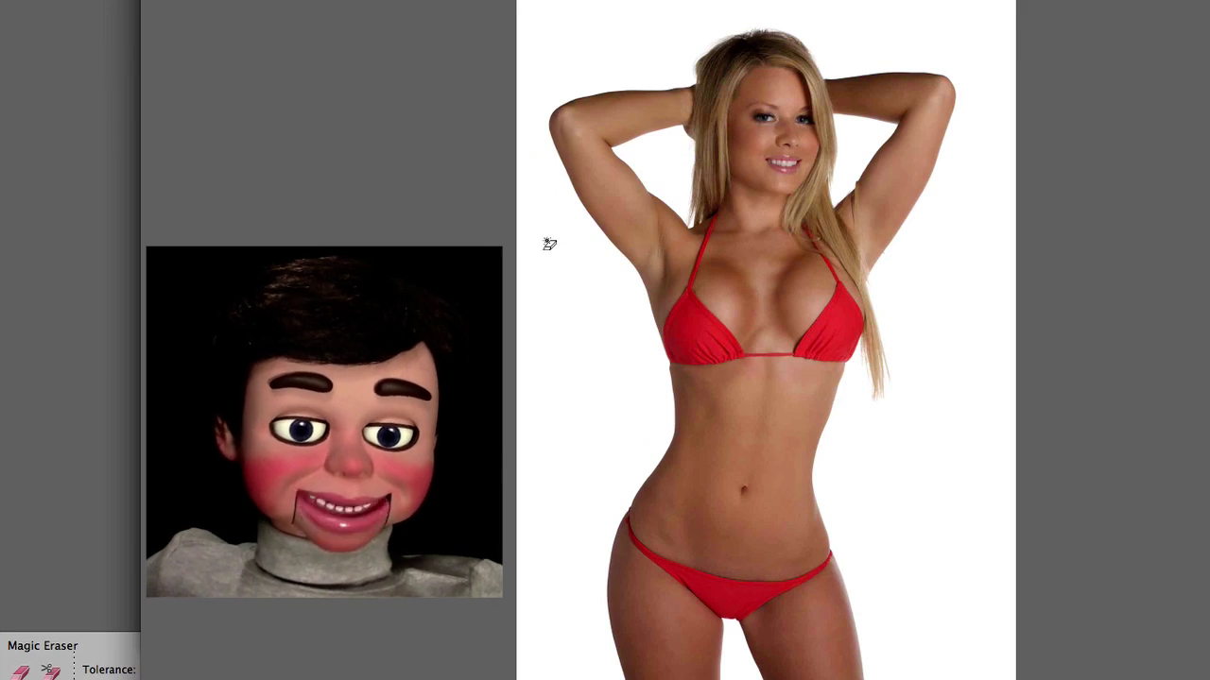
pyautogui.click(549, 244)
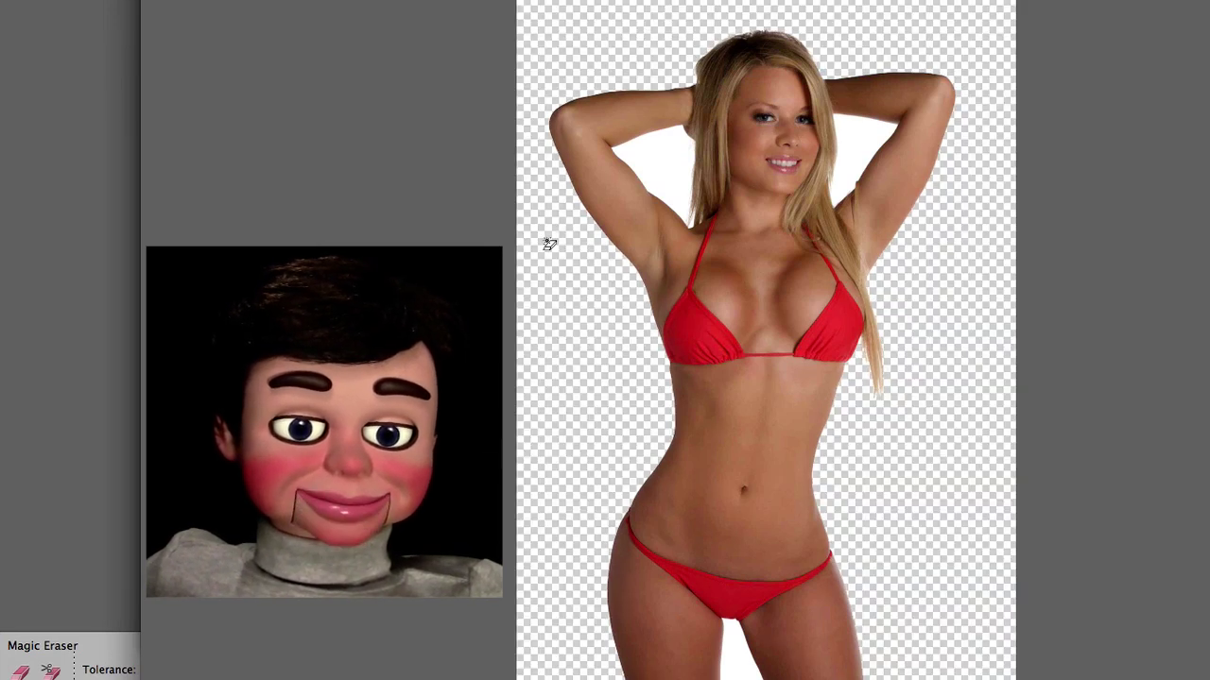
pyautogui.click(655, 167)
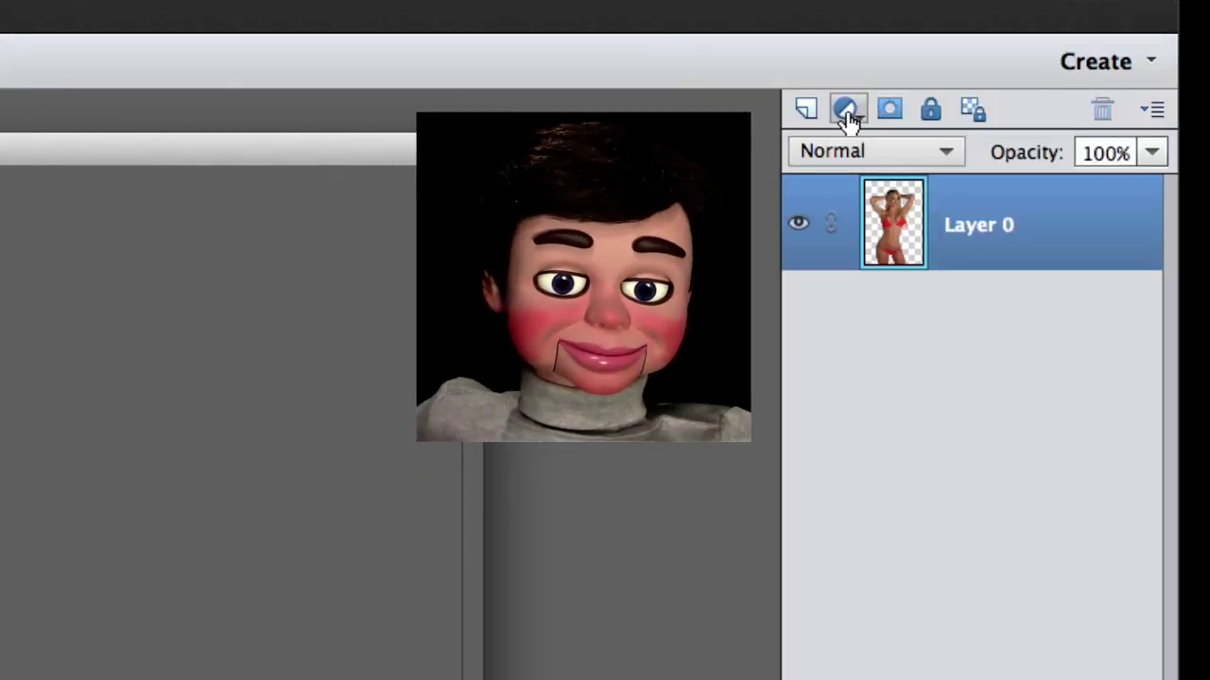
# Add a new layer, fill it blue beneath the woman, and draw an ellipse around her hips.
pyautogui.click(808, 110)
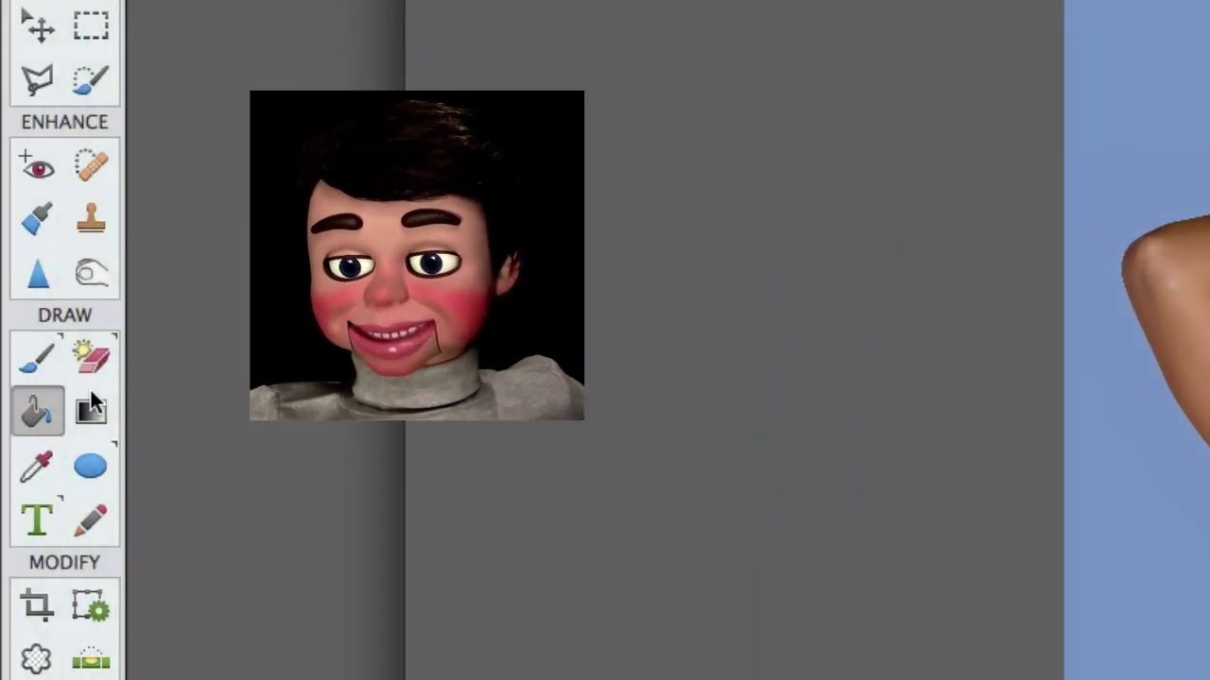
pyautogui.click(95, 270)
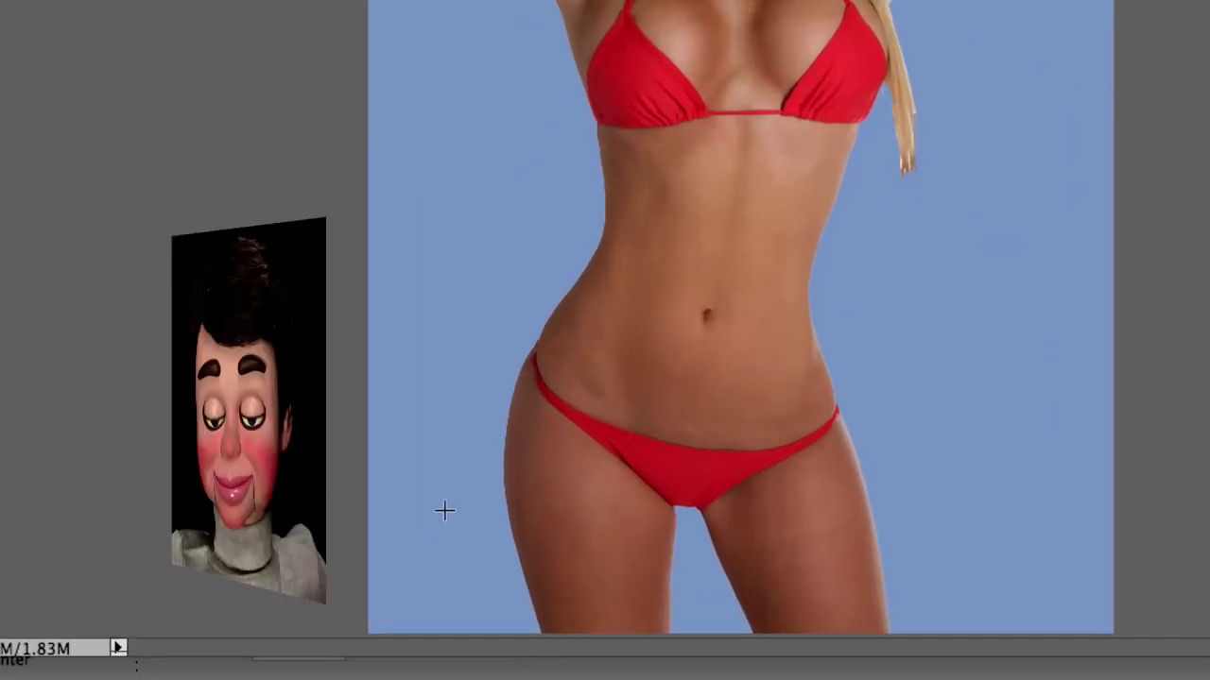
pyautogui.moveTo(444, 511); pyautogui.dragTo(1075, 520)
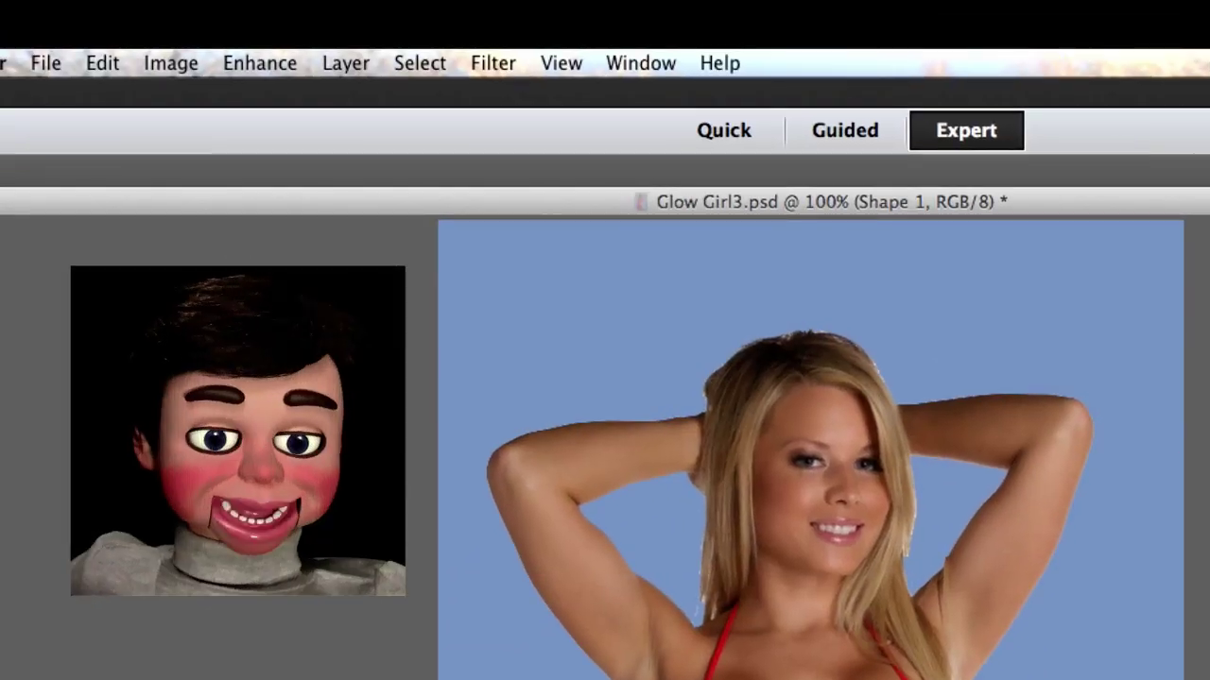
# Open Style Settings for the hip ellipse, enable Glow, and make the inner glow pink.
pyautogui.click(326, 66)
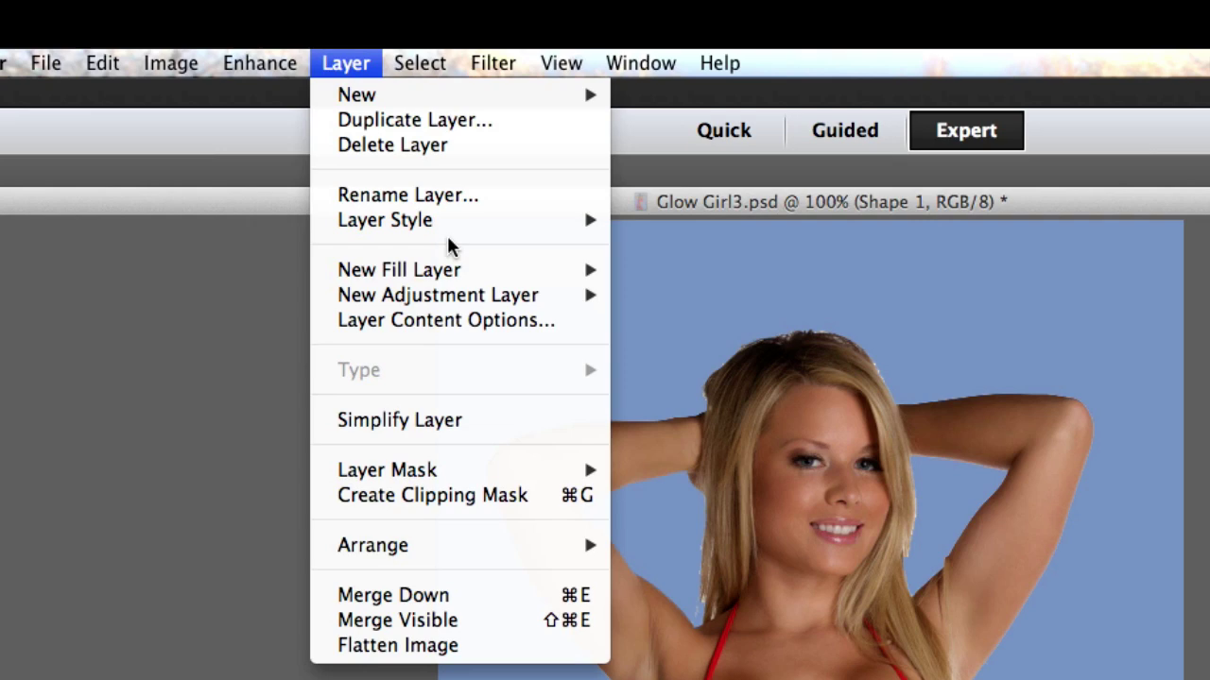
pyautogui.moveTo(456, 225)
pyautogui.click(627, 219)
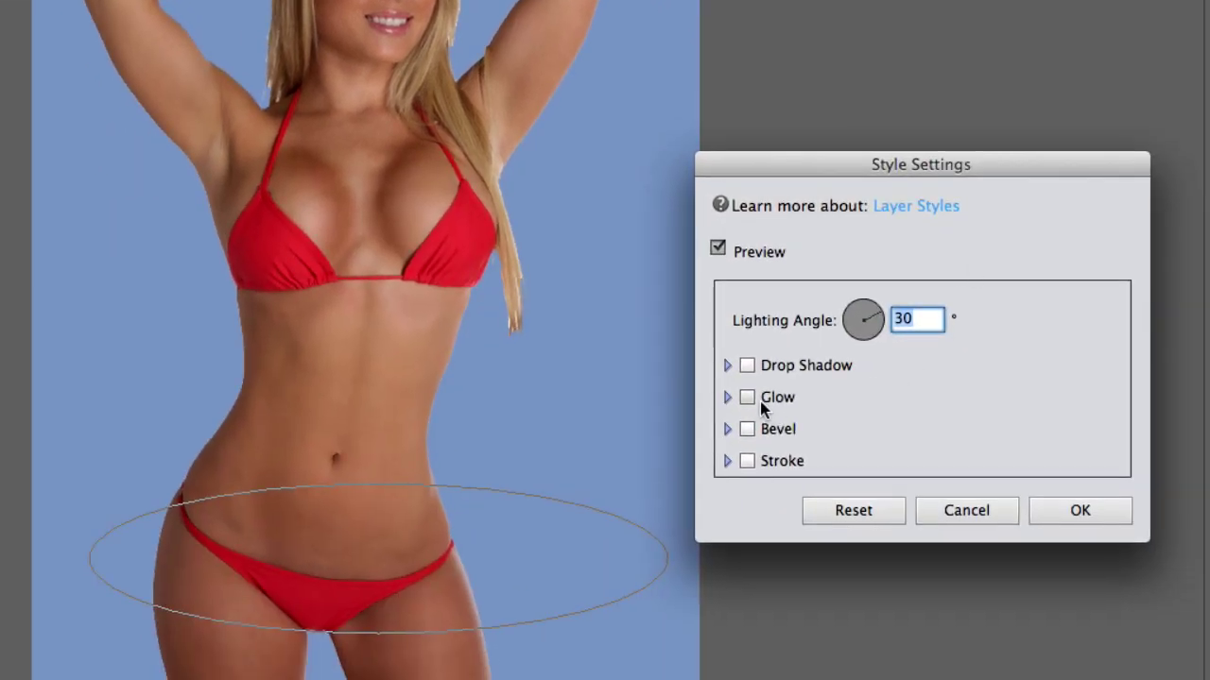
pyautogui.click(791, 447)
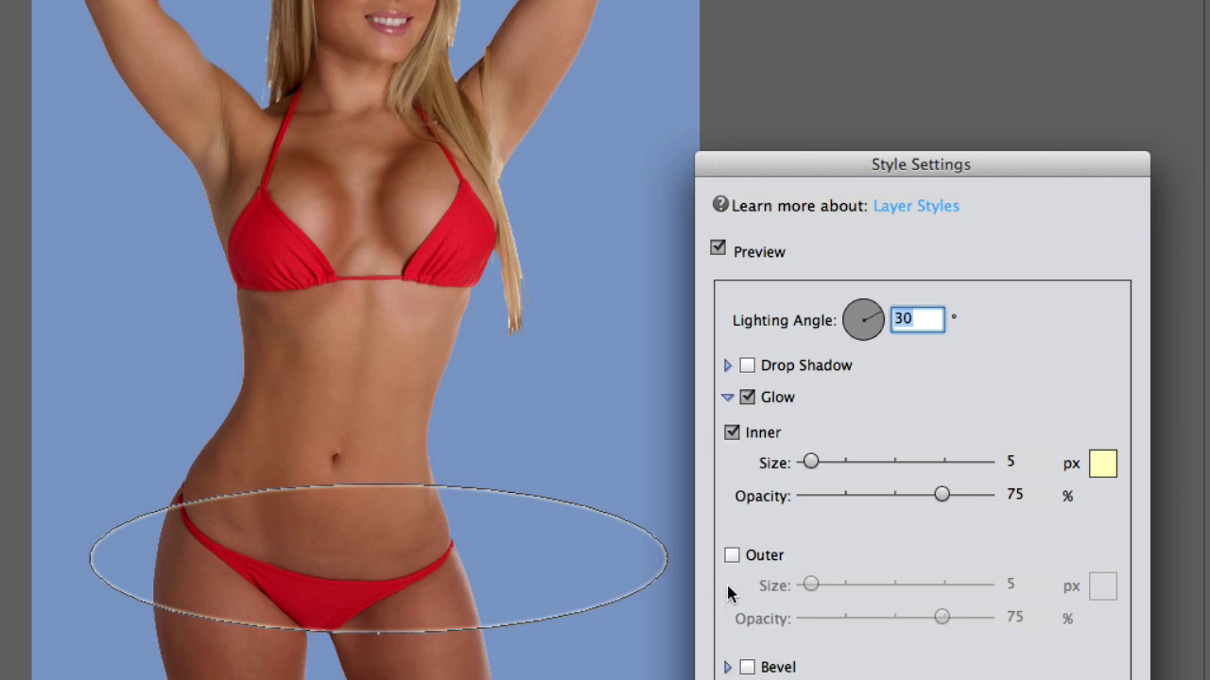
pyautogui.click(1101, 464)
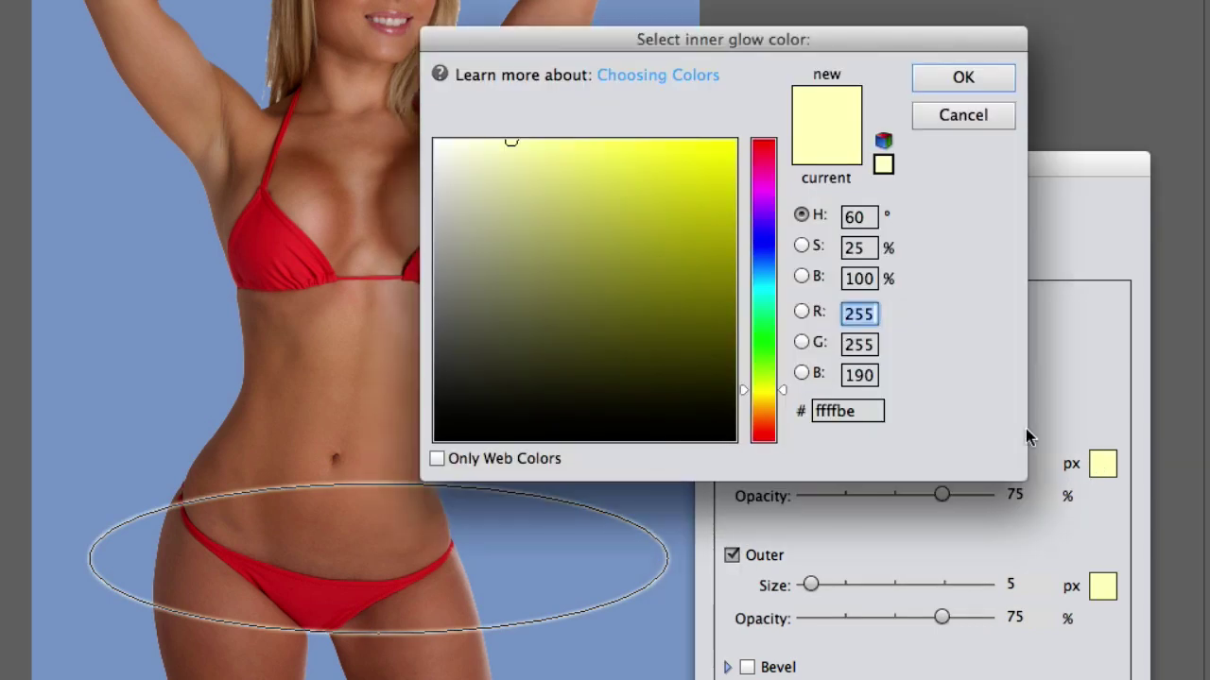
pyautogui.click(756, 190)
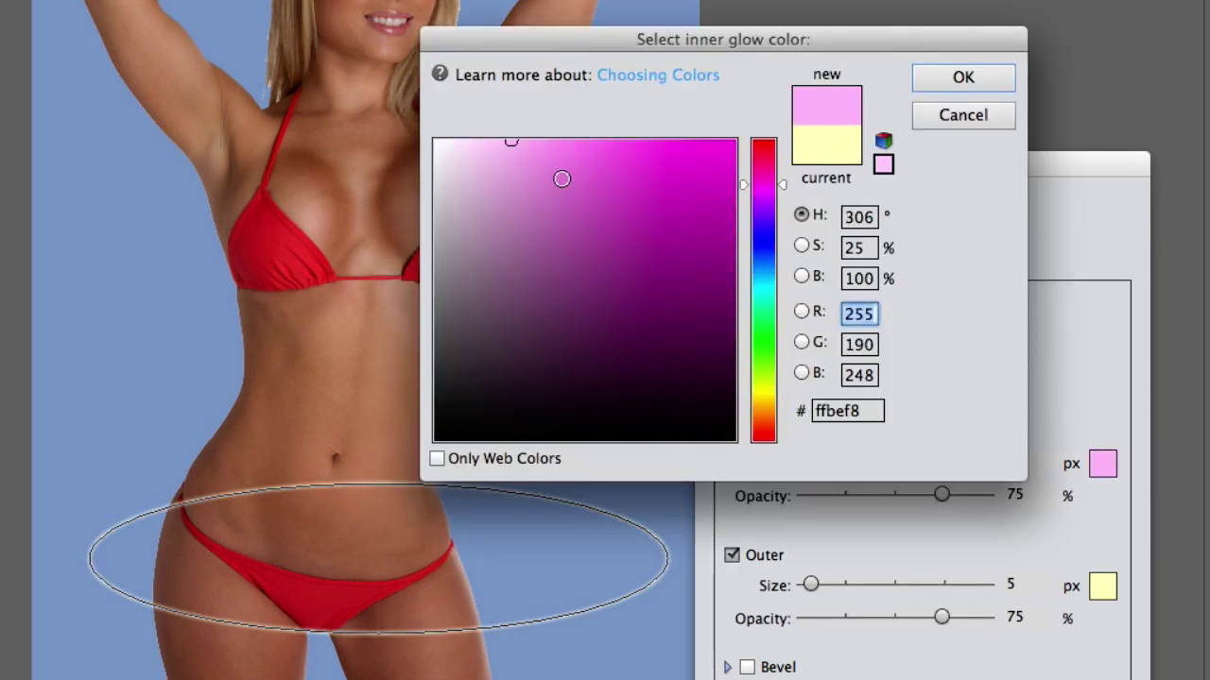
pyautogui.click(962, 80)
# Make the outer glow pink and widen the glow size to 21 px.
pyautogui.click(1111, 599)
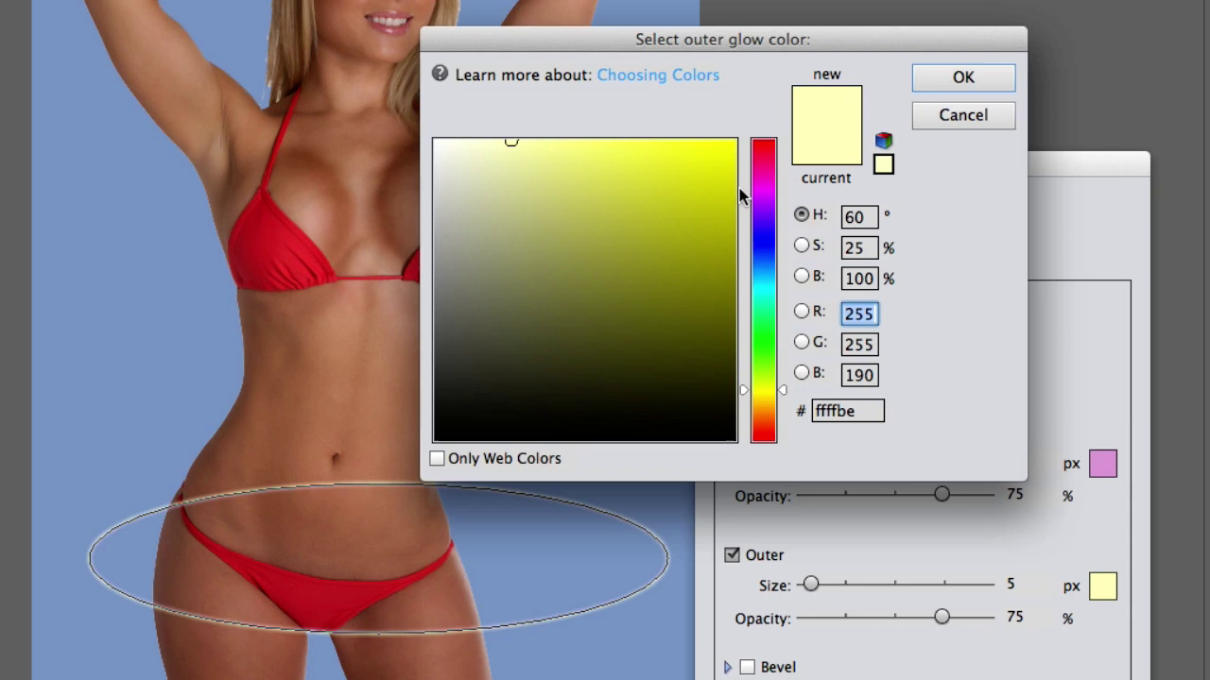
pyautogui.click(769, 193)
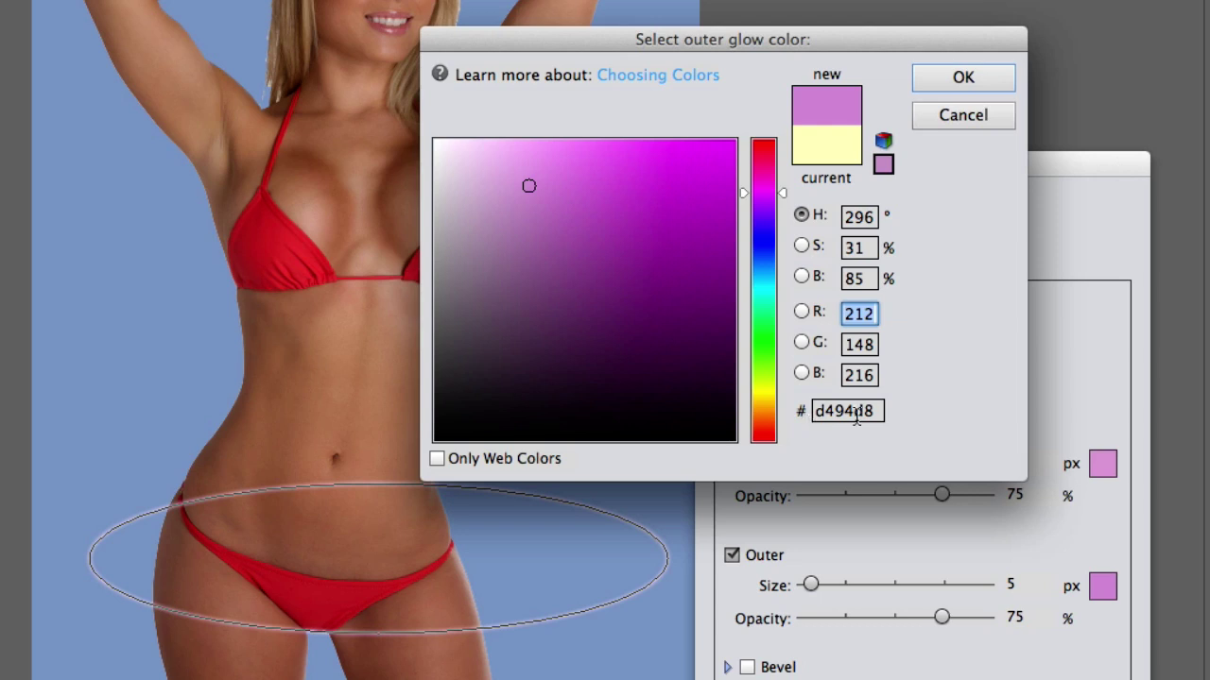
pyautogui.click(960, 82)
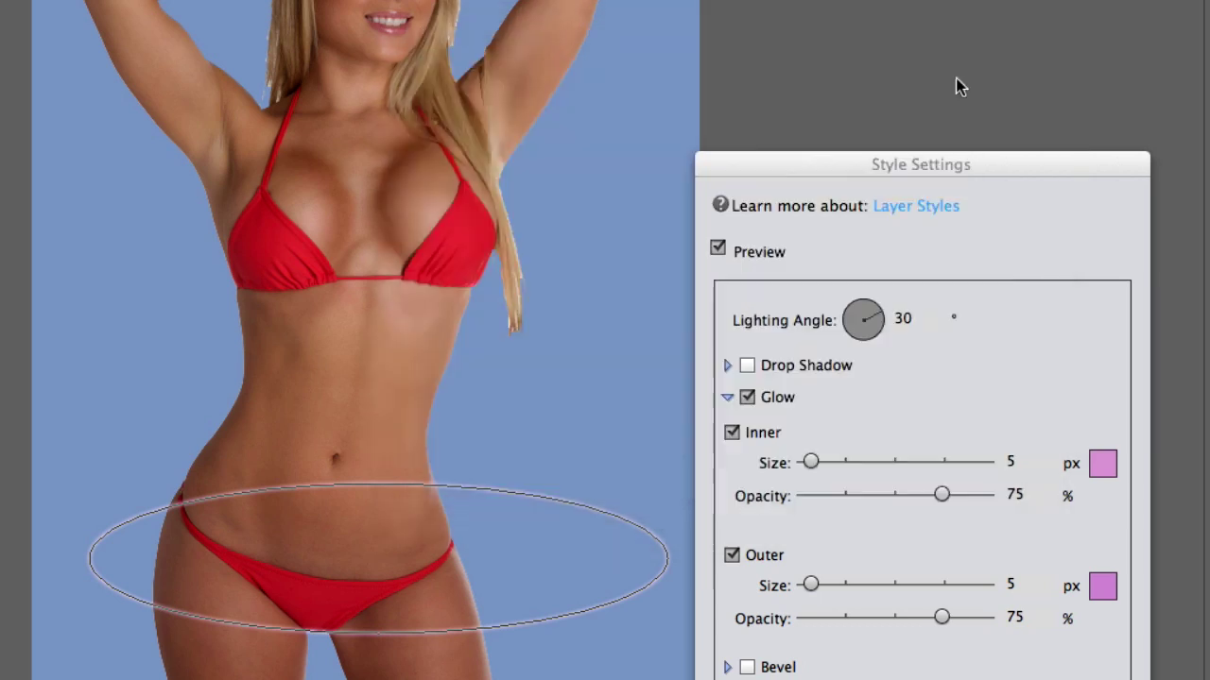
pyautogui.moveTo(818, 466); pyautogui.dragTo(819, 469)
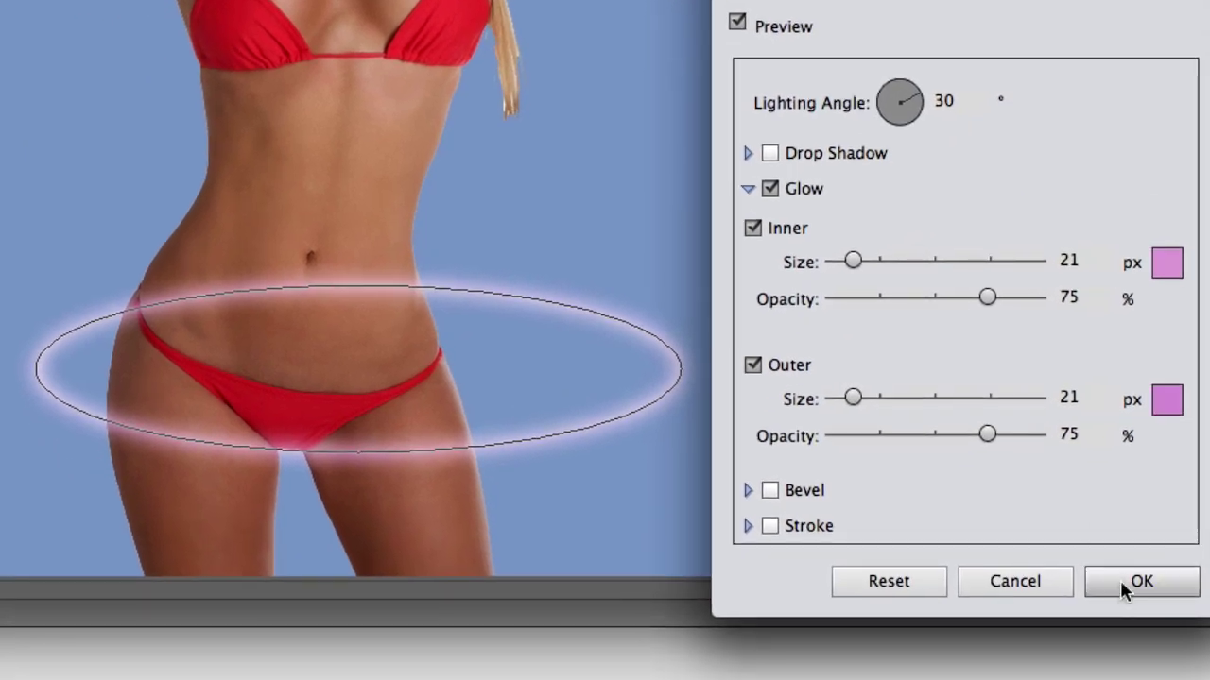
# Apply the pink glow to the ellipse and duplicate the Shape 1 layer.
pyautogui.click(1120, 580)
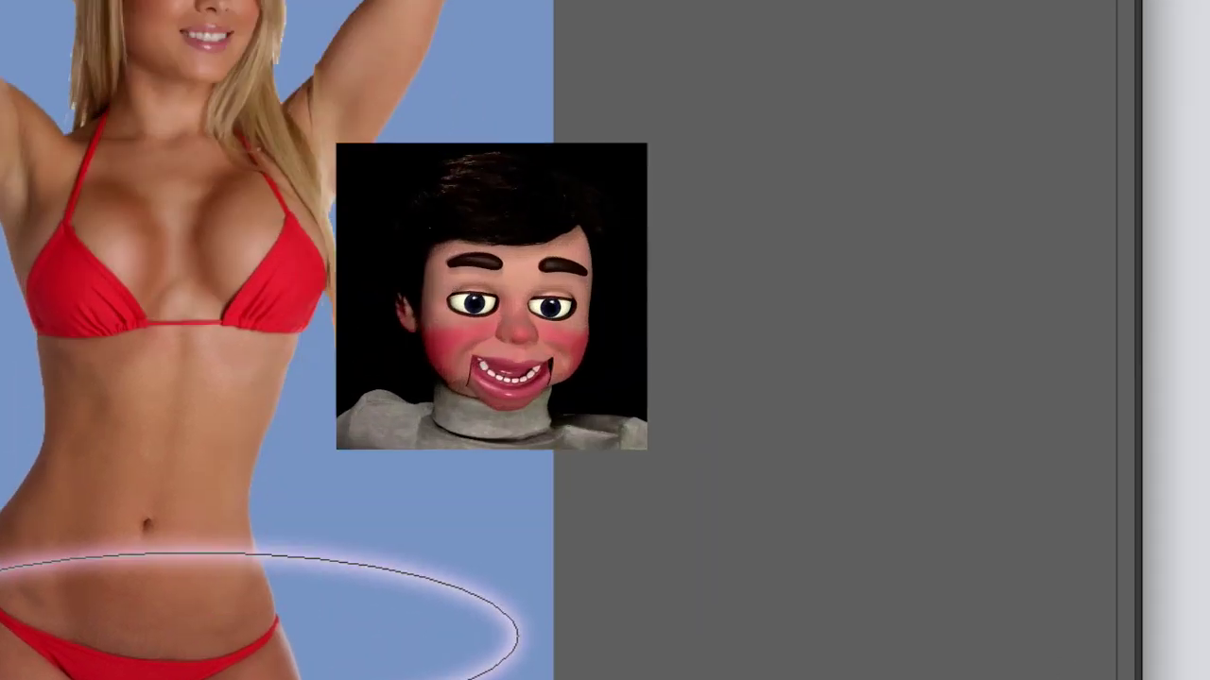
pyautogui.rightClick(994, 221)
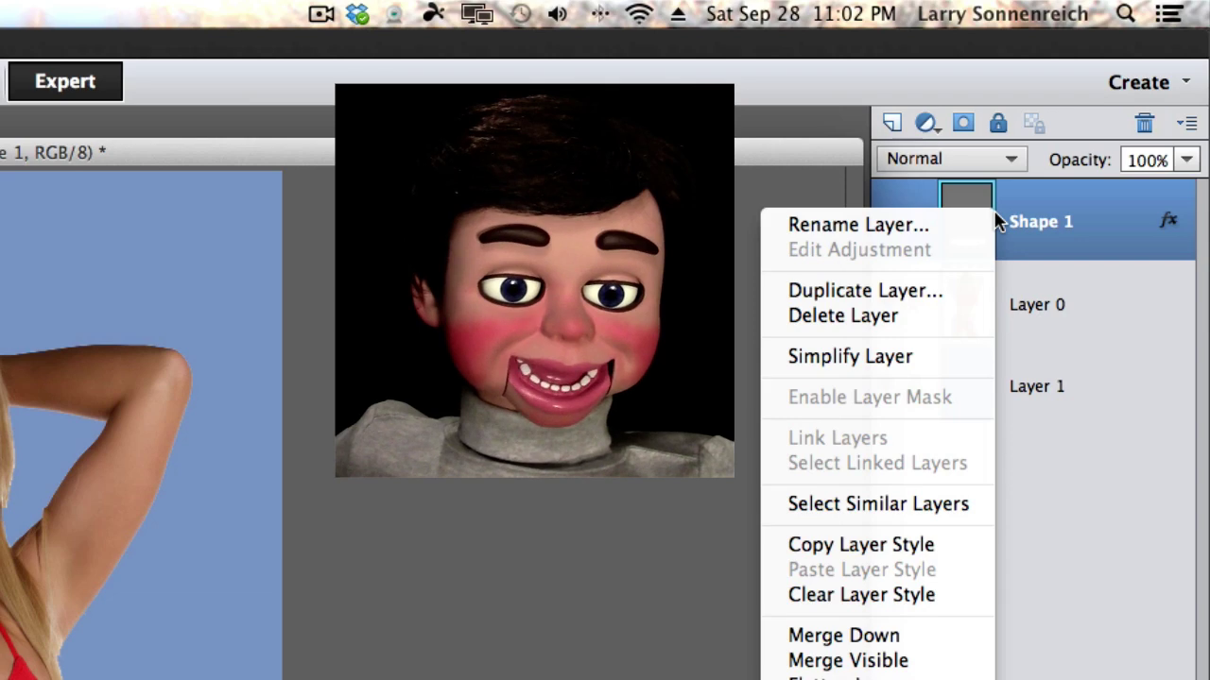
pyautogui.click(845, 293)
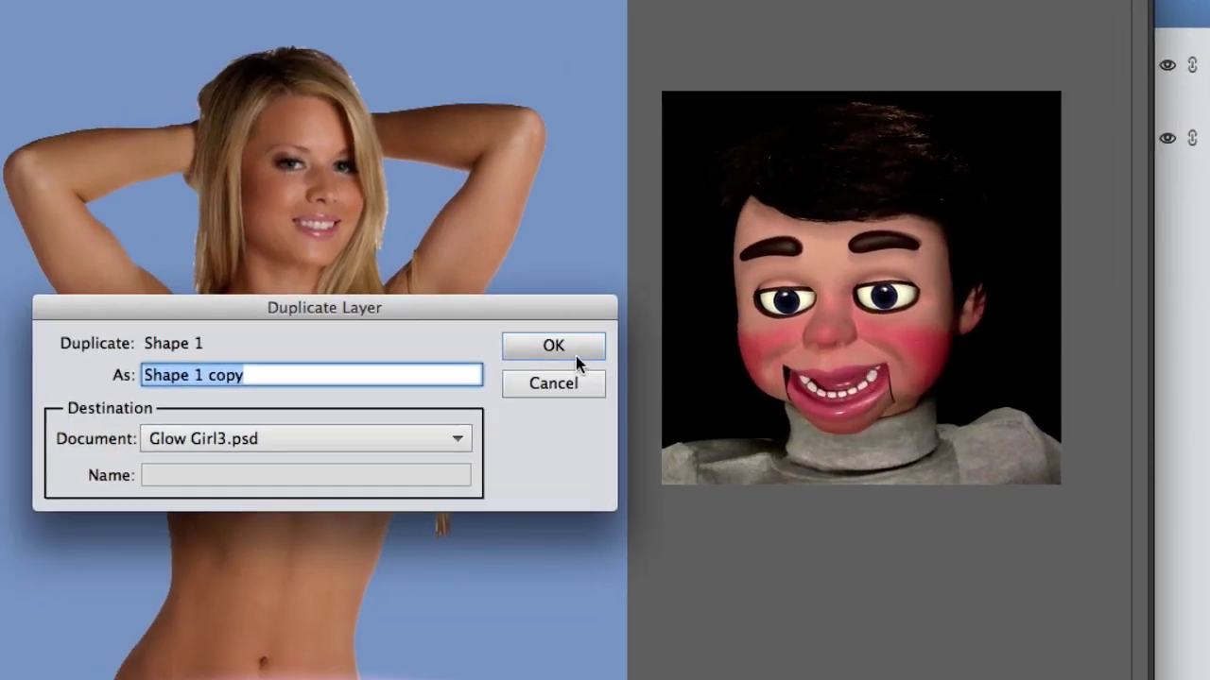
pyautogui.click(575, 355)
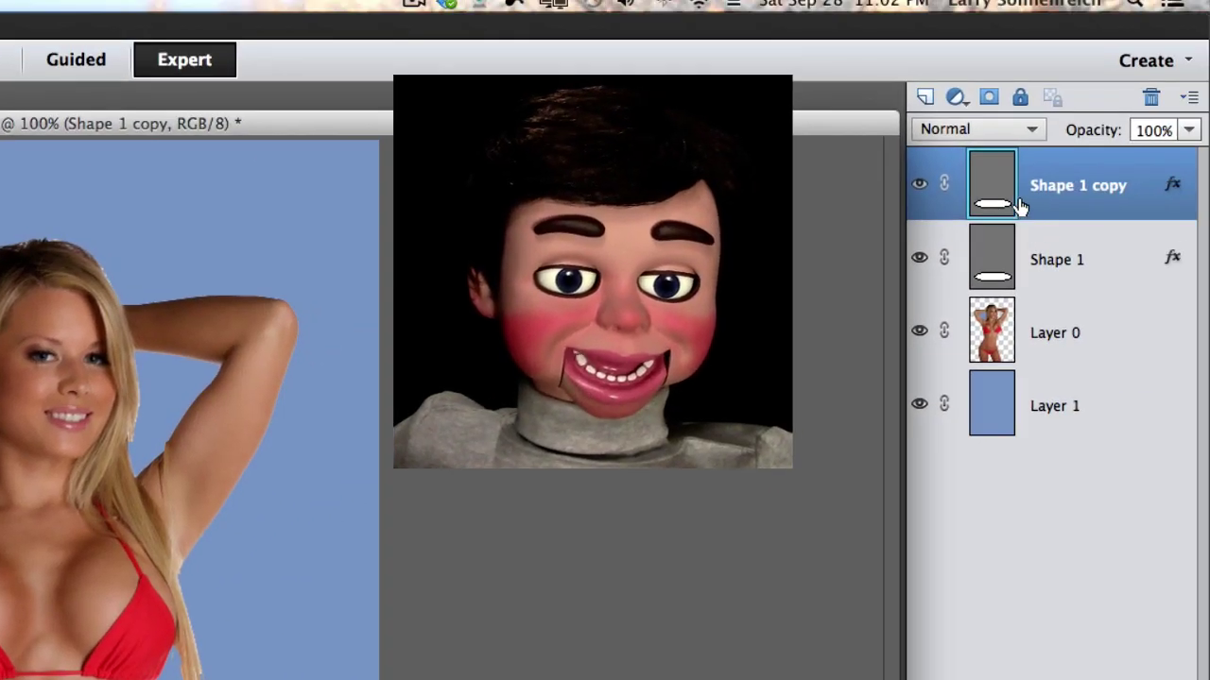
# Duplicate Shape 1 copy and move the new top copy up around her chest.
pyautogui.rightClick(1019, 203)
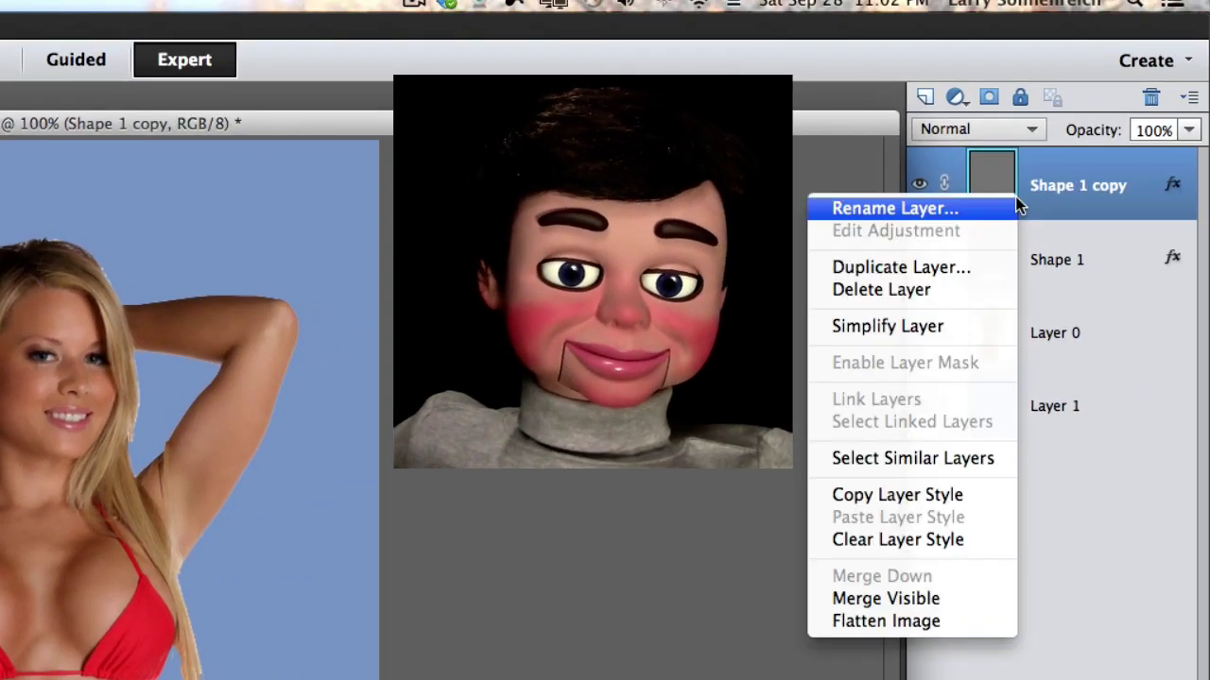
pyautogui.click(966, 266)
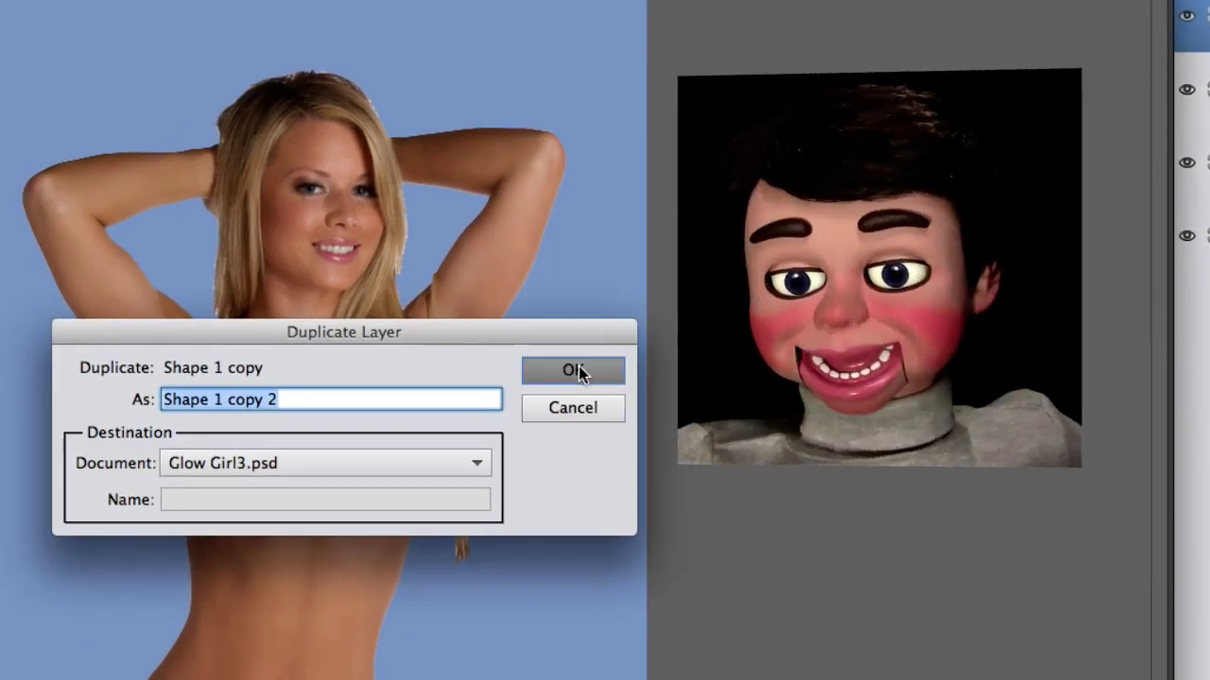
pyautogui.click(450, 441)
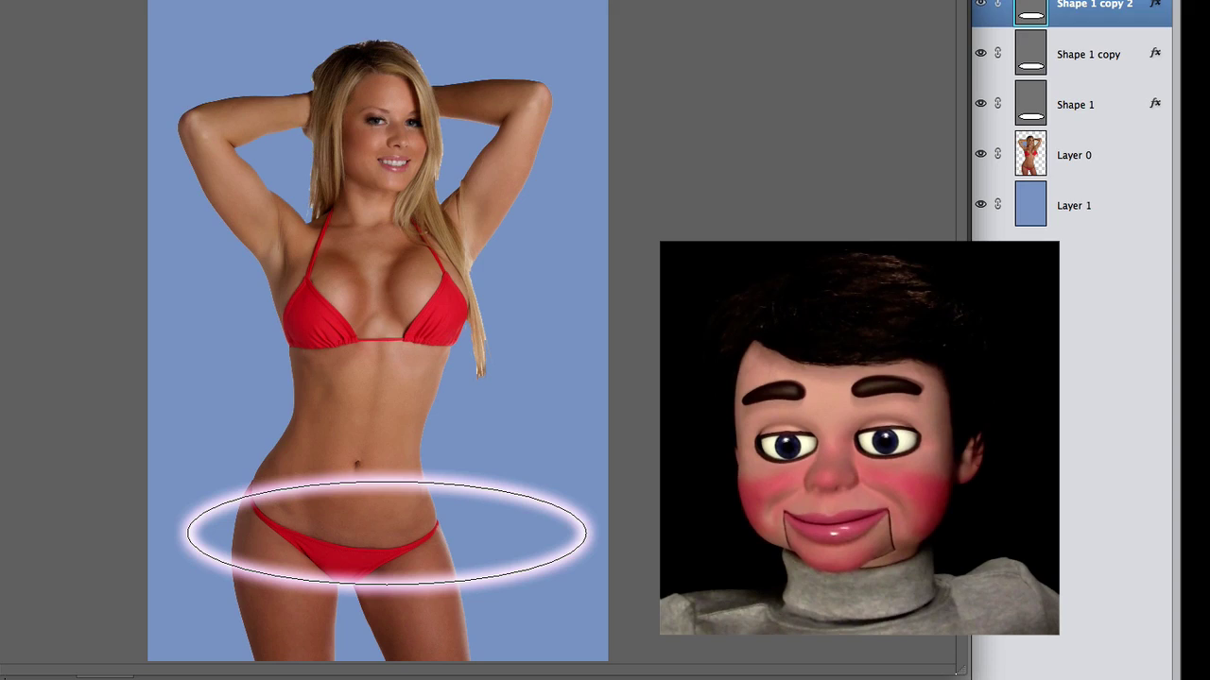
pyautogui.press('super+t')
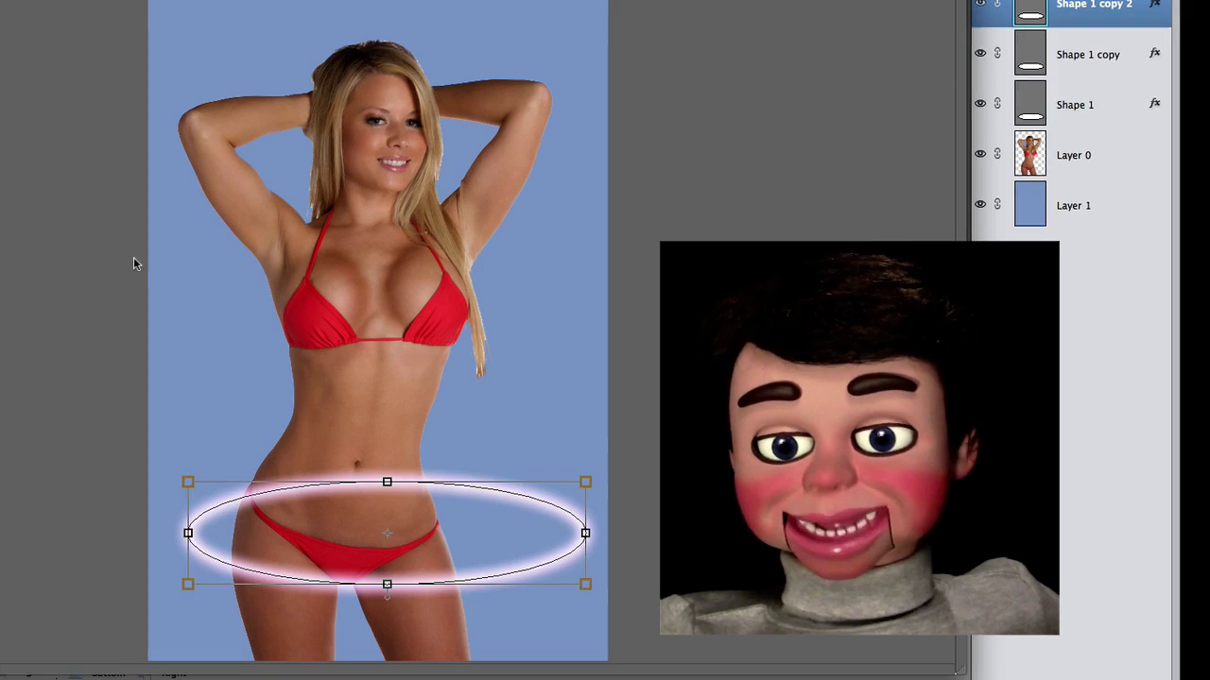
pyautogui.moveTo(357, 490); pyautogui.dragTo(342, 250)
# Commit the chest ring's position and move the middle ring up to her midriff.
pyautogui.press('Return')
pyautogui.click(346, 481)
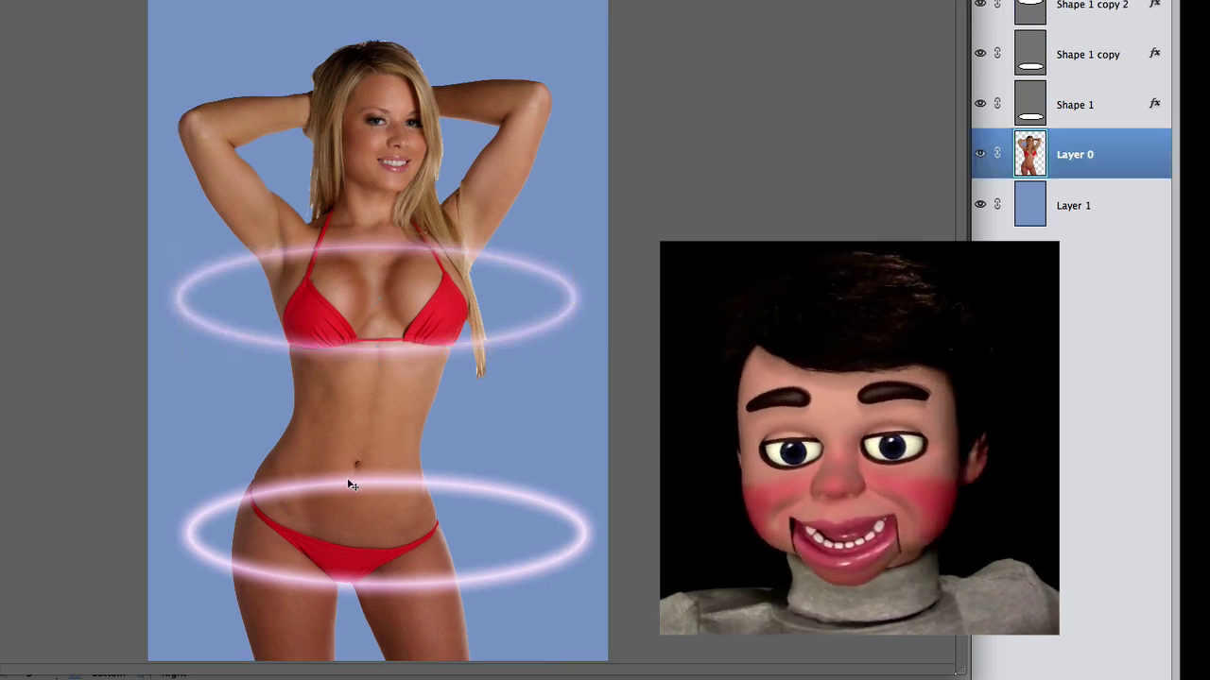
pyautogui.moveTo(473, 483); pyautogui.dragTo(475, 368)
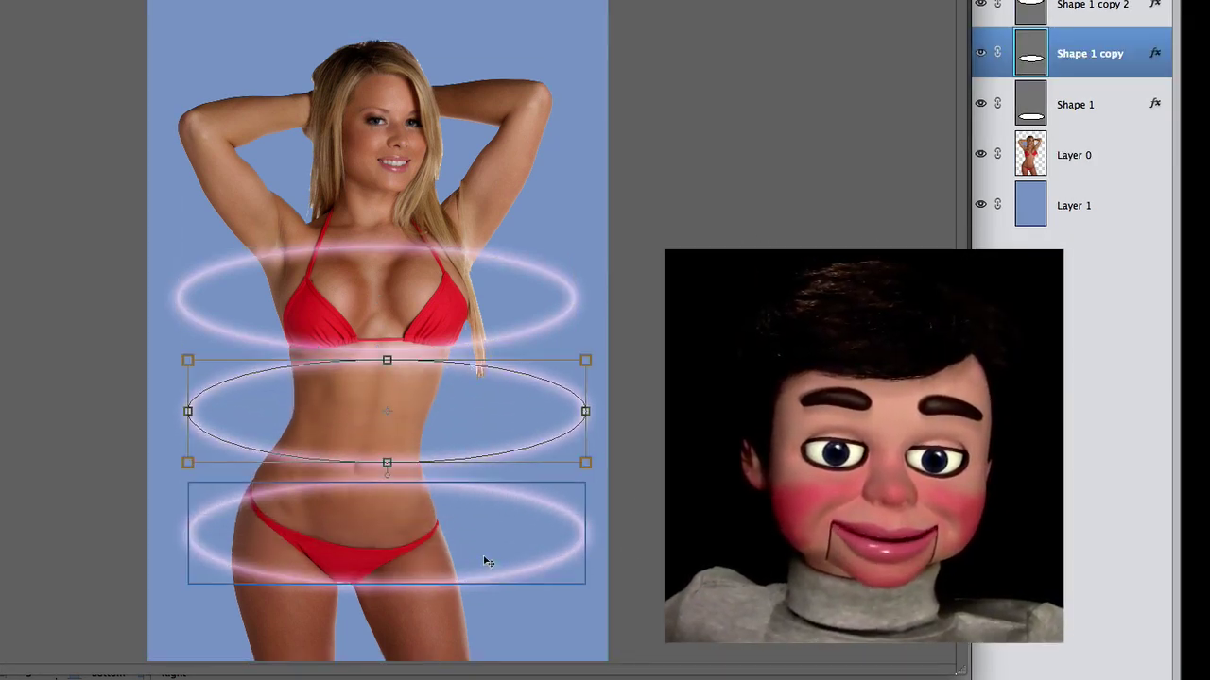
# Rotate the bottom hip ring clockwise and nudge it slightly left and down.
pyautogui.click(485, 560)
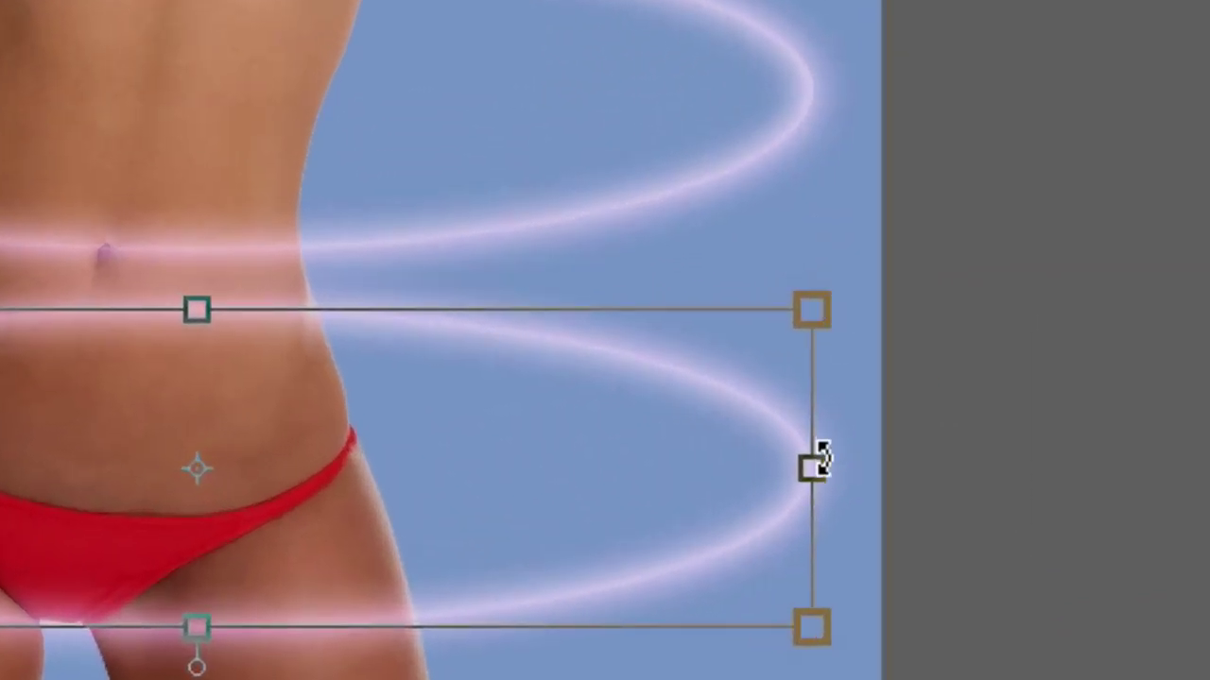
pyautogui.moveTo(822, 461); pyautogui.dragTo(568, 655)
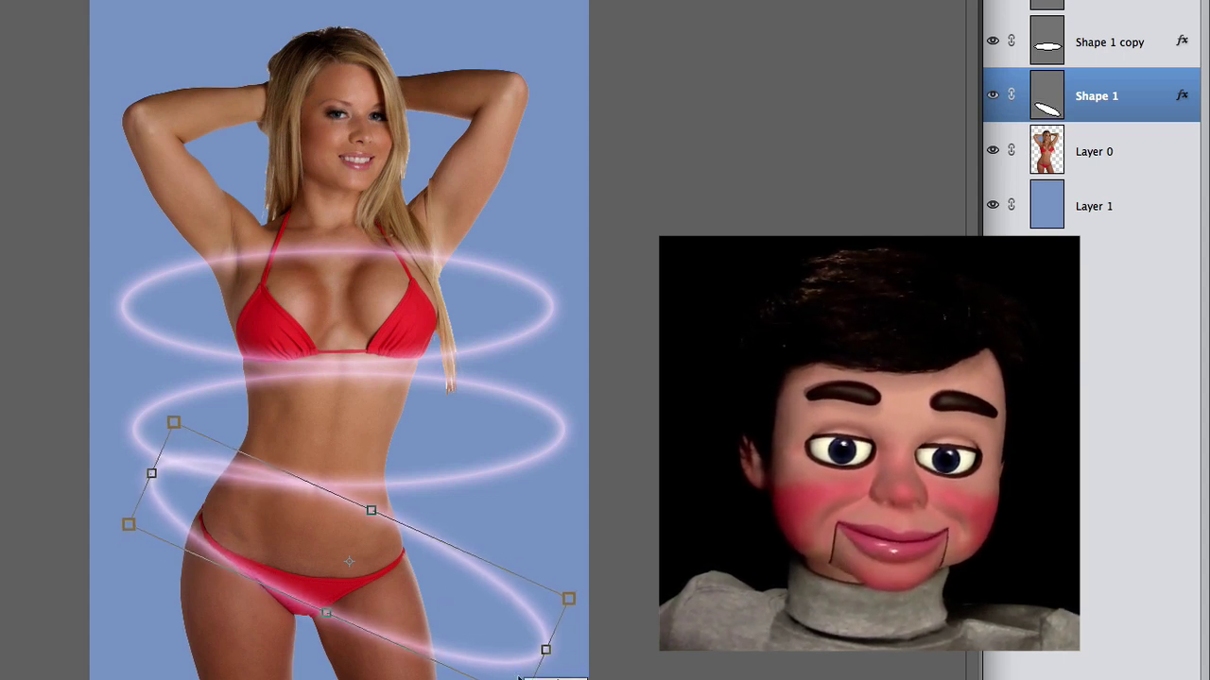
pyautogui.click(572, 653)
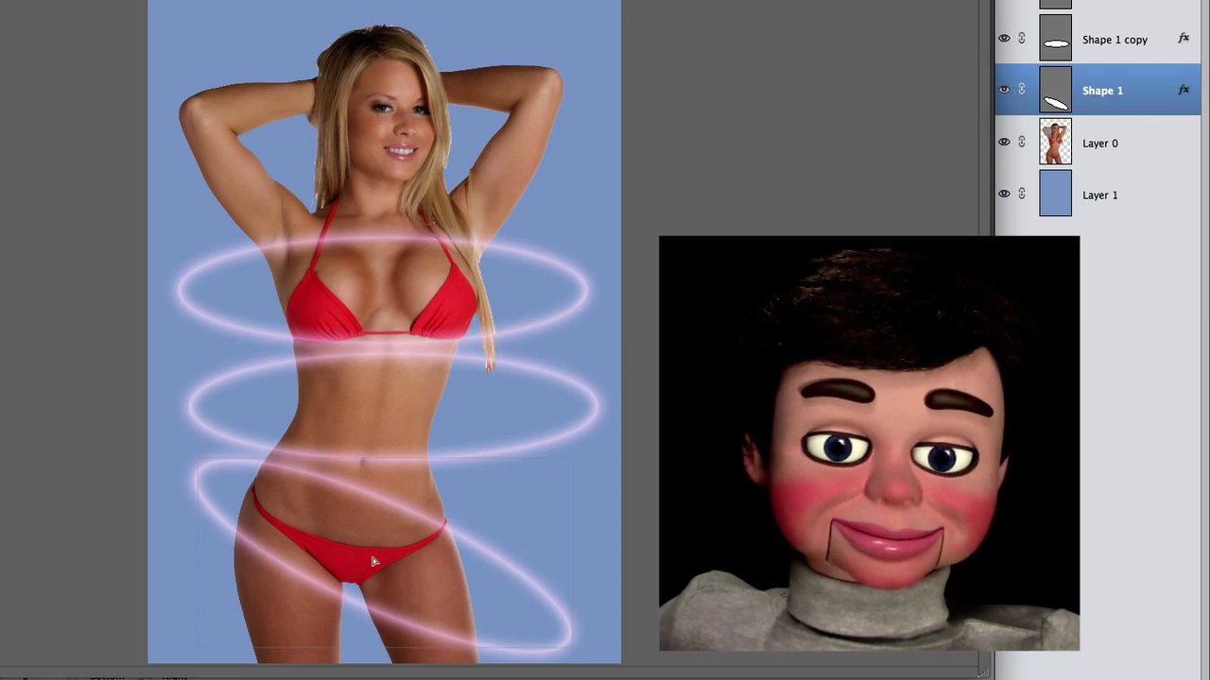
pyautogui.moveTo(373, 561); pyautogui.dragTo(366, 567)
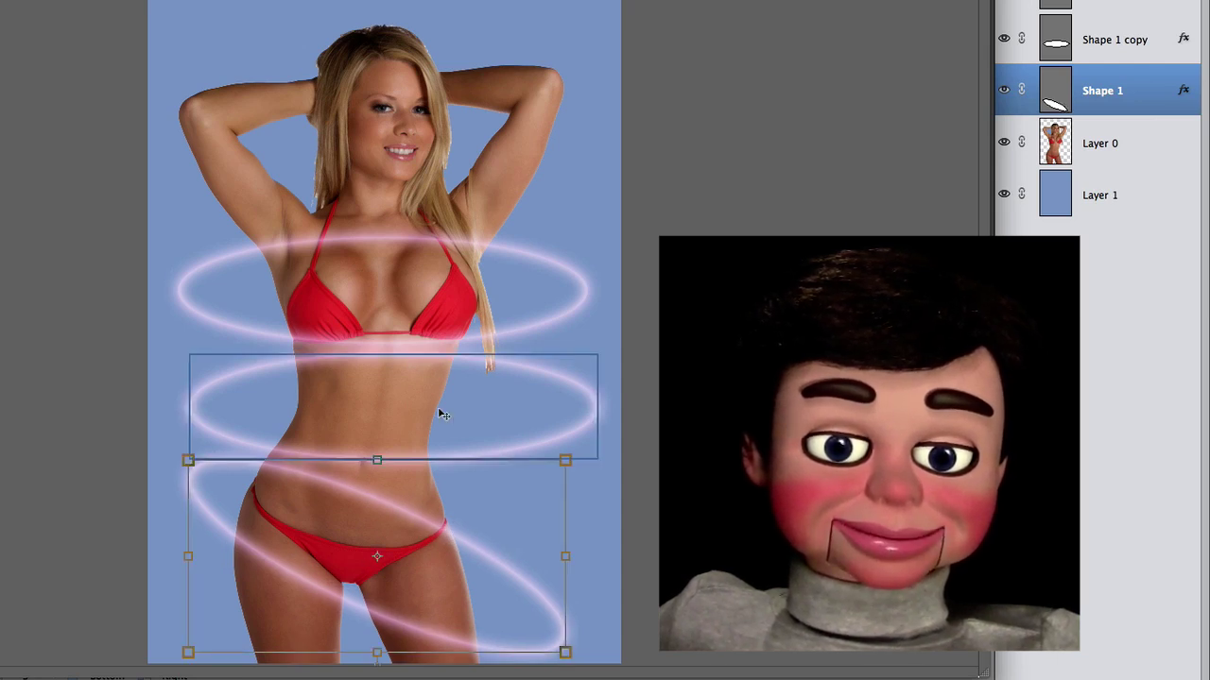
# Shift the middle ring slightly lower on her body.
pyautogui.moveTo(465, 360); pyautogui.dragTo(459, 377)
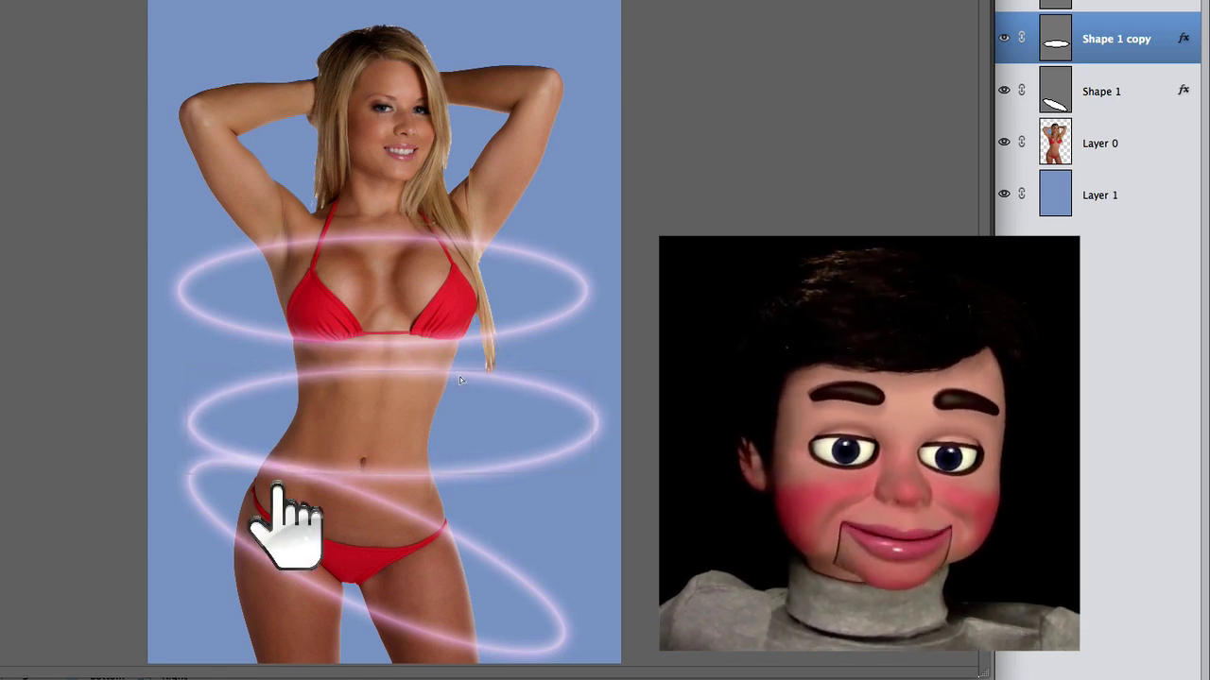
pyautogui.hotkey('ctrl', 't')
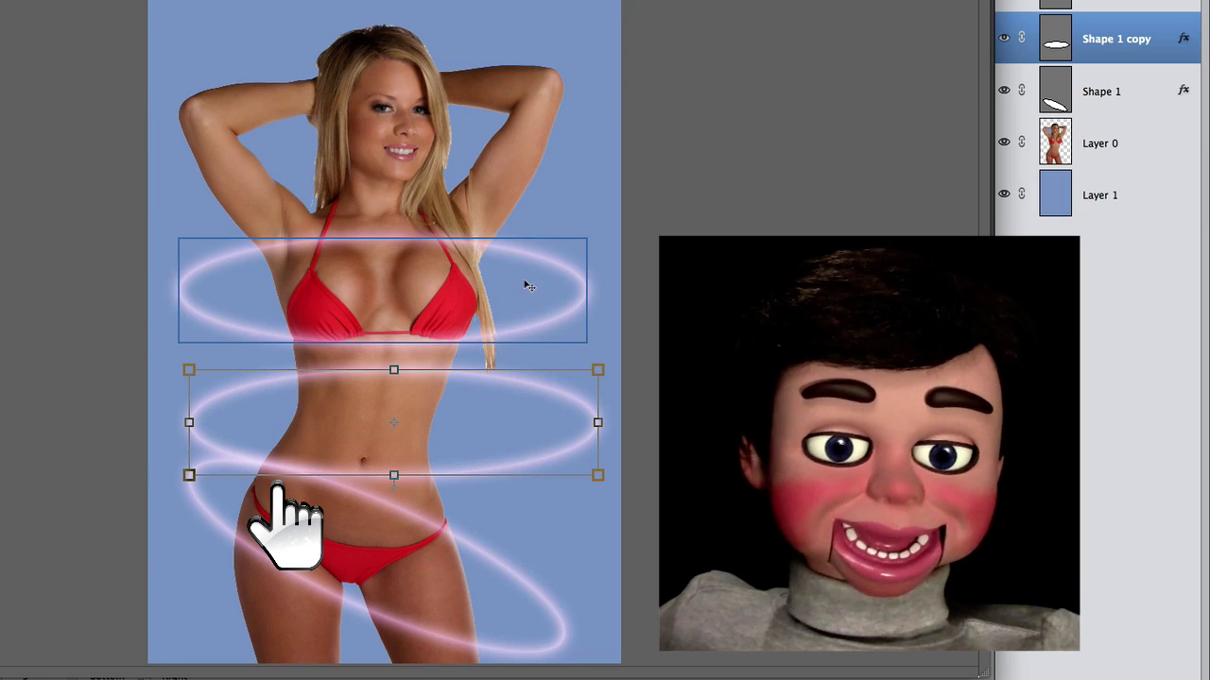
pyautogui.click(532, 251)
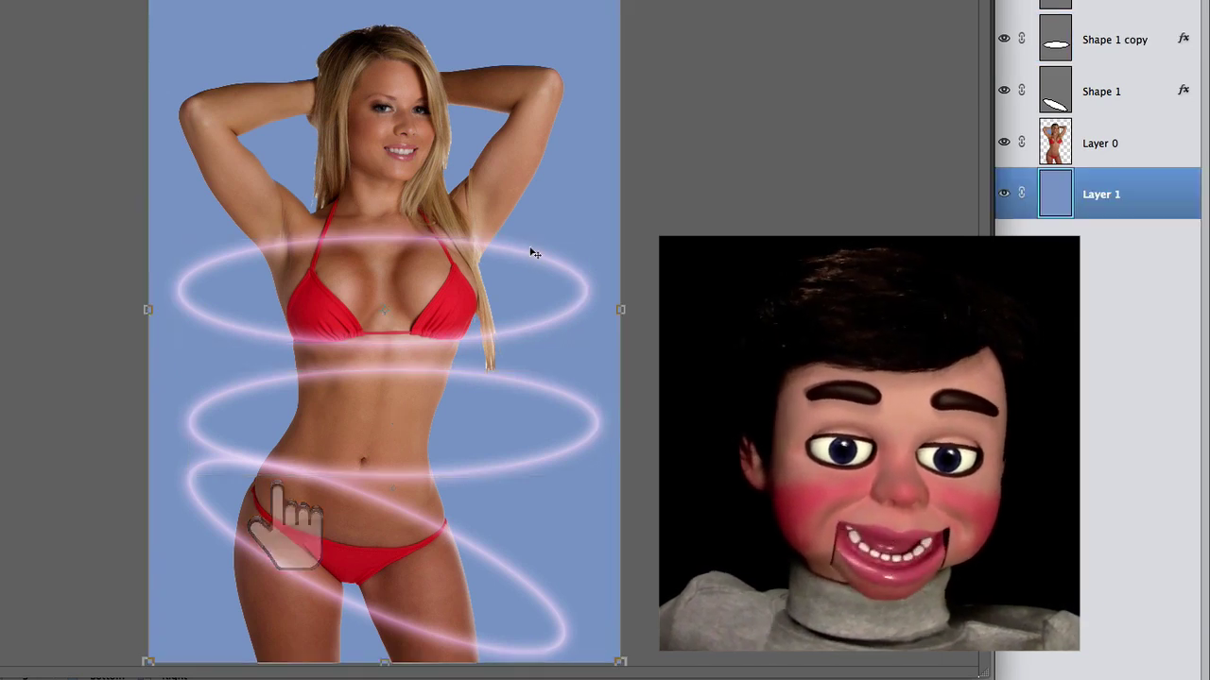
# Tilt the top chest ring counter-clockwise, commit it and deselect.
pyautogui.click(597, 294)
pyautogui.moveTo(603, 296); pyautogui.dragTo(596, 207)
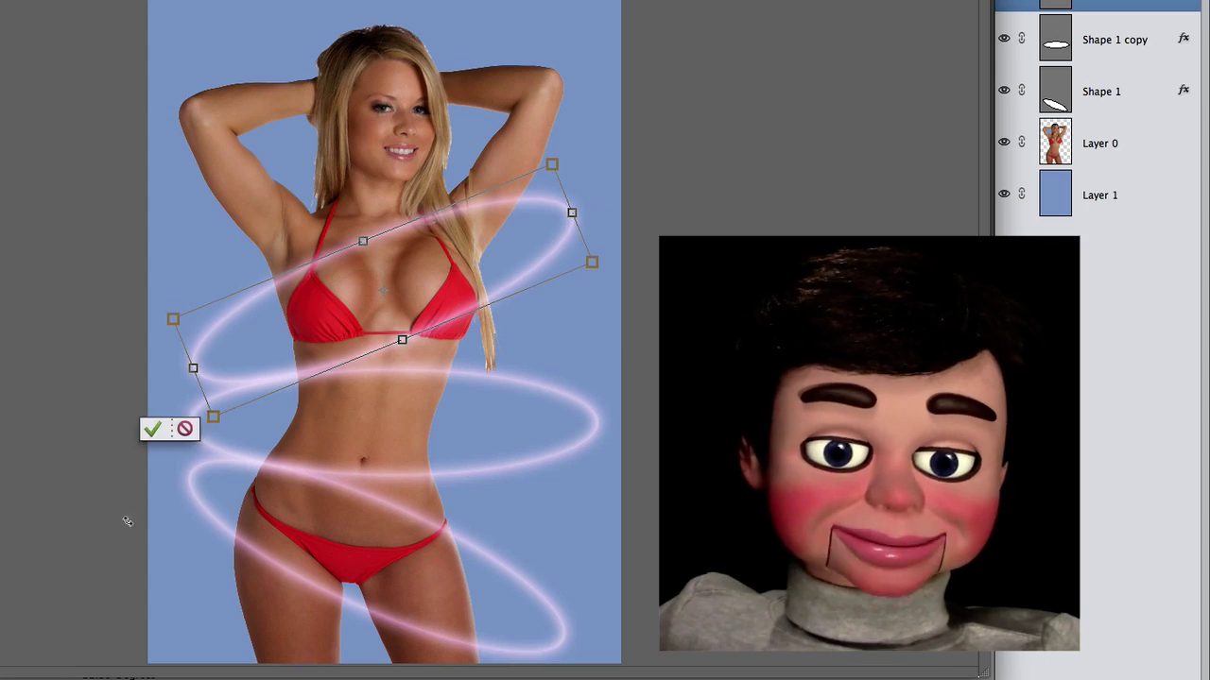
pyautogui.click(154, 427)
pyautogui.click(142, 558)
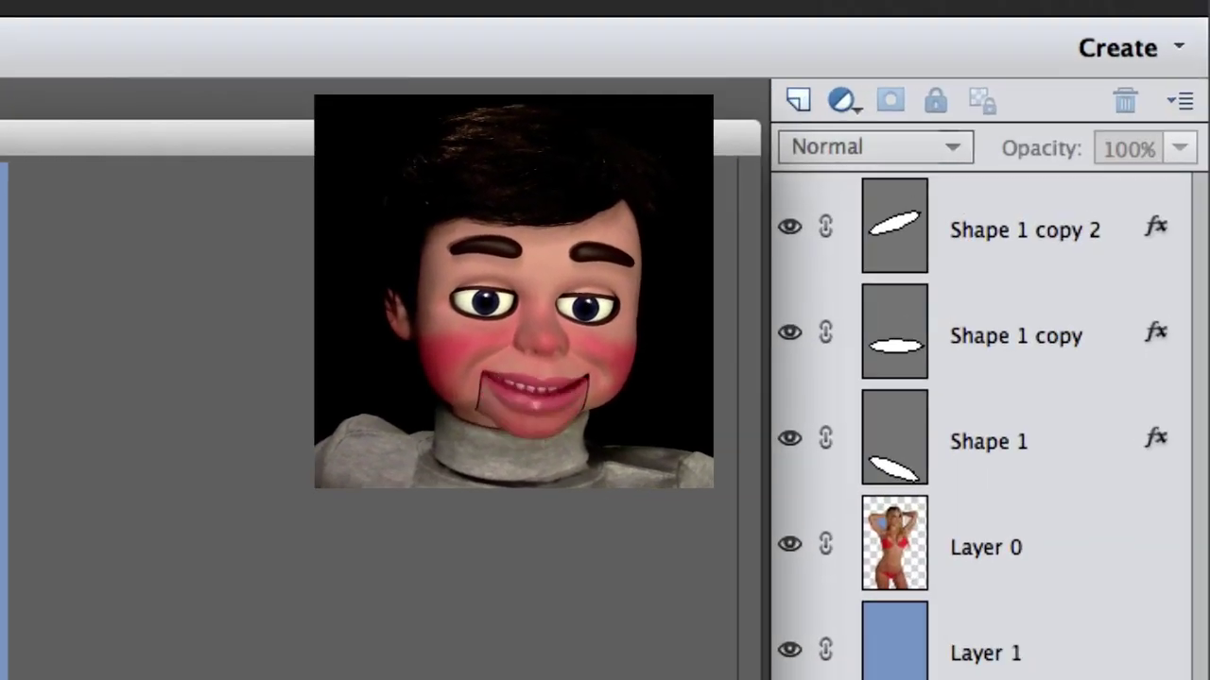
# Simplify Shape 1 with a 34 px eraser and erase the hip ring's left tip.
pyautogui.click(909, 460)
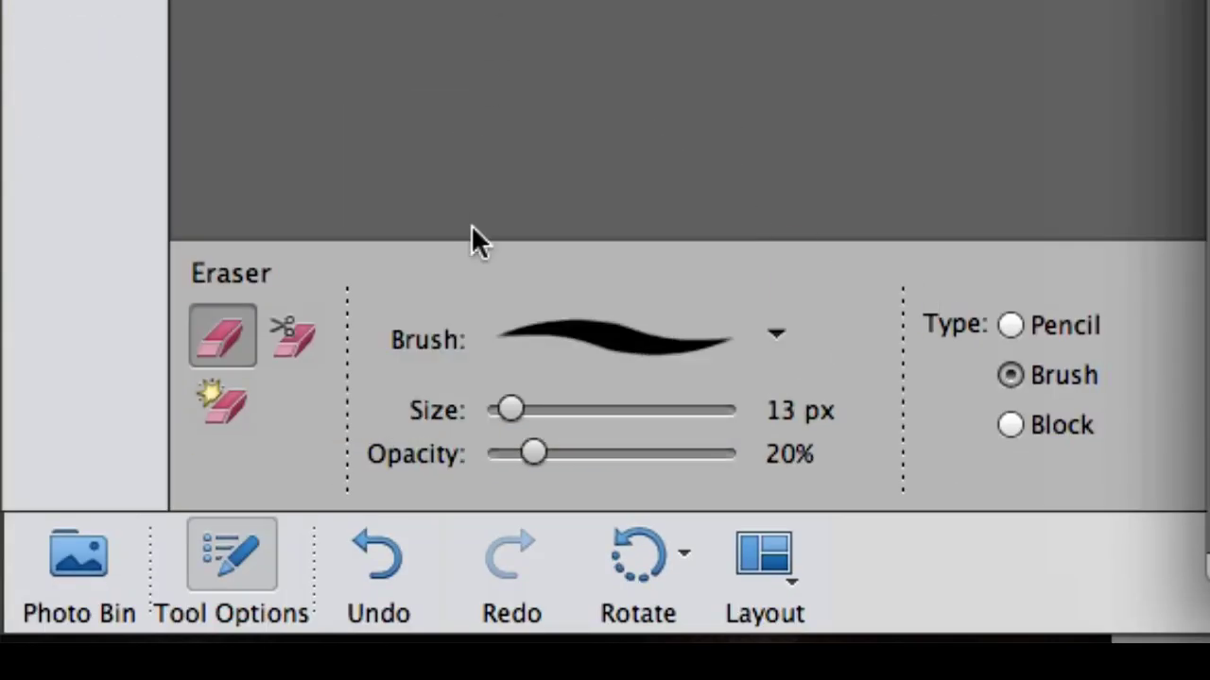
pyautogui.moveTo(511, 408); pyautogui.dragTo(555, 406)
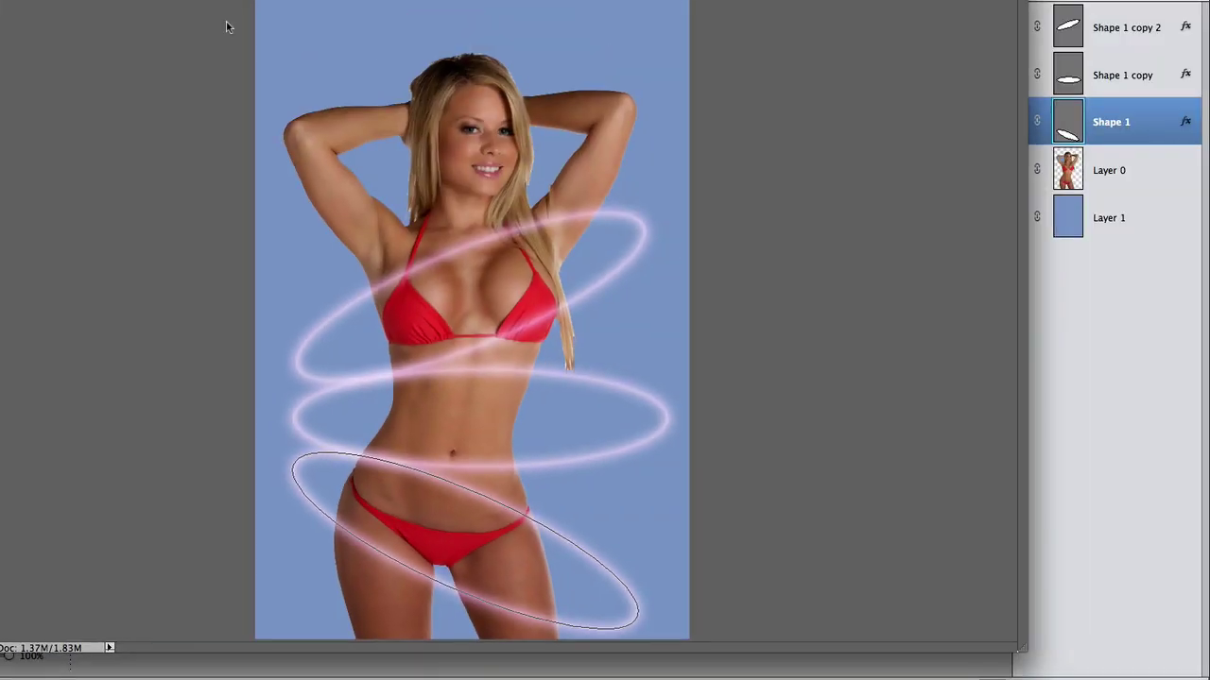
pyautogui.click(291, 468)
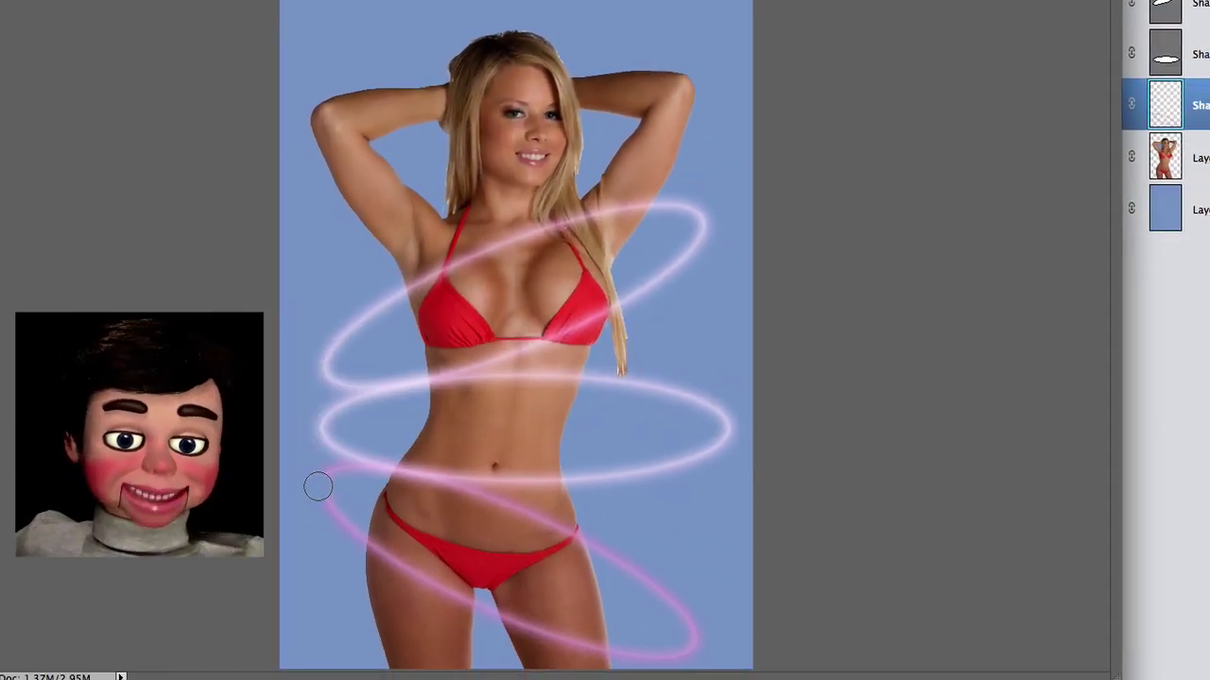
pyautogui.click(322, 482)
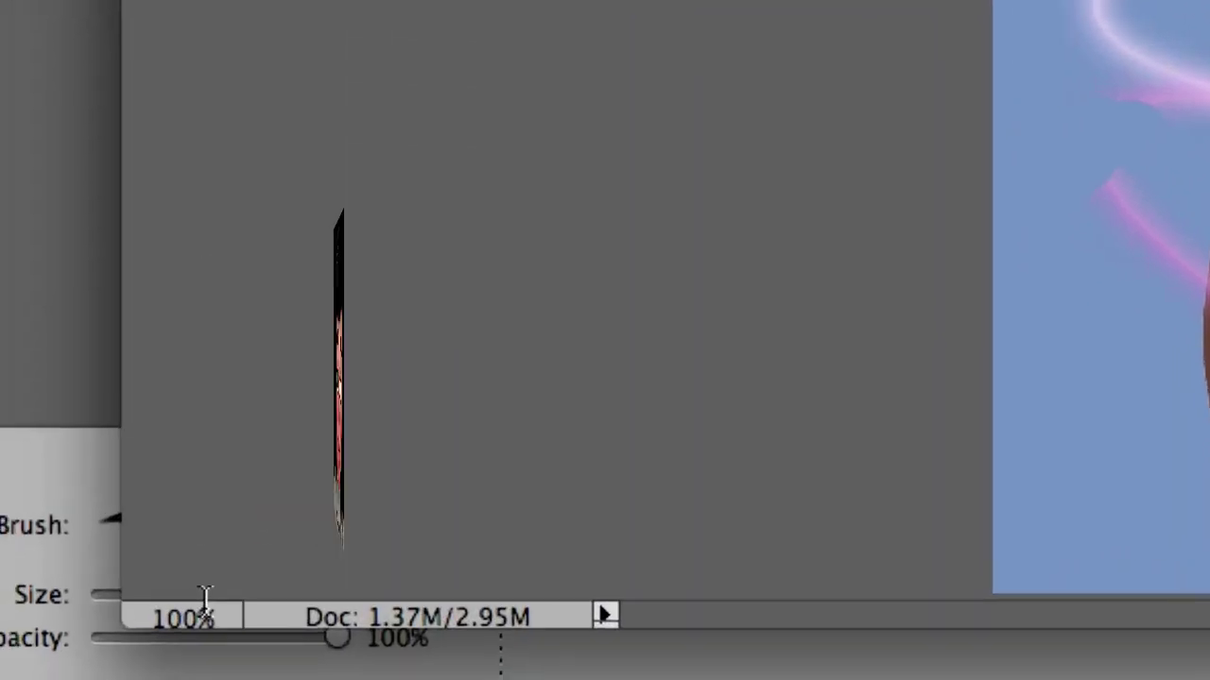
pyautogui.click(205, 597)
# At 300% zoom, erase the lower ring's glow along the hip edge and inner thigh.
pyautogui.write('300')
pyautogui.press('Return')
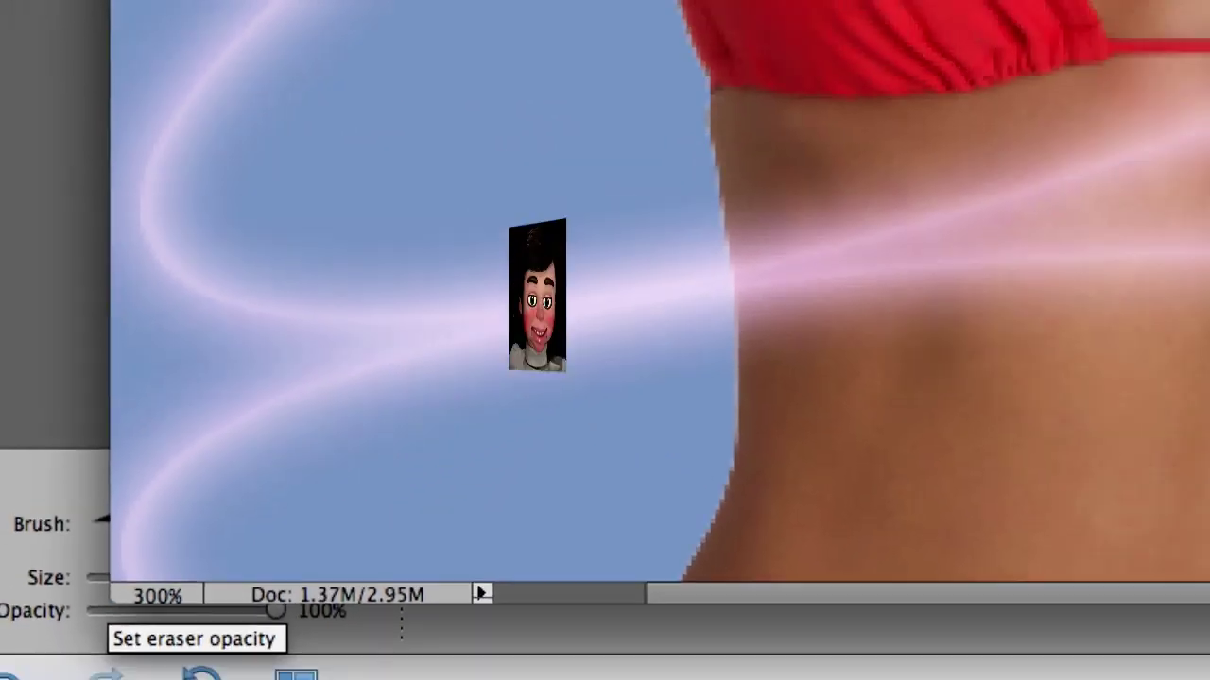
pyautogui.scroll(-10, 205, 420)
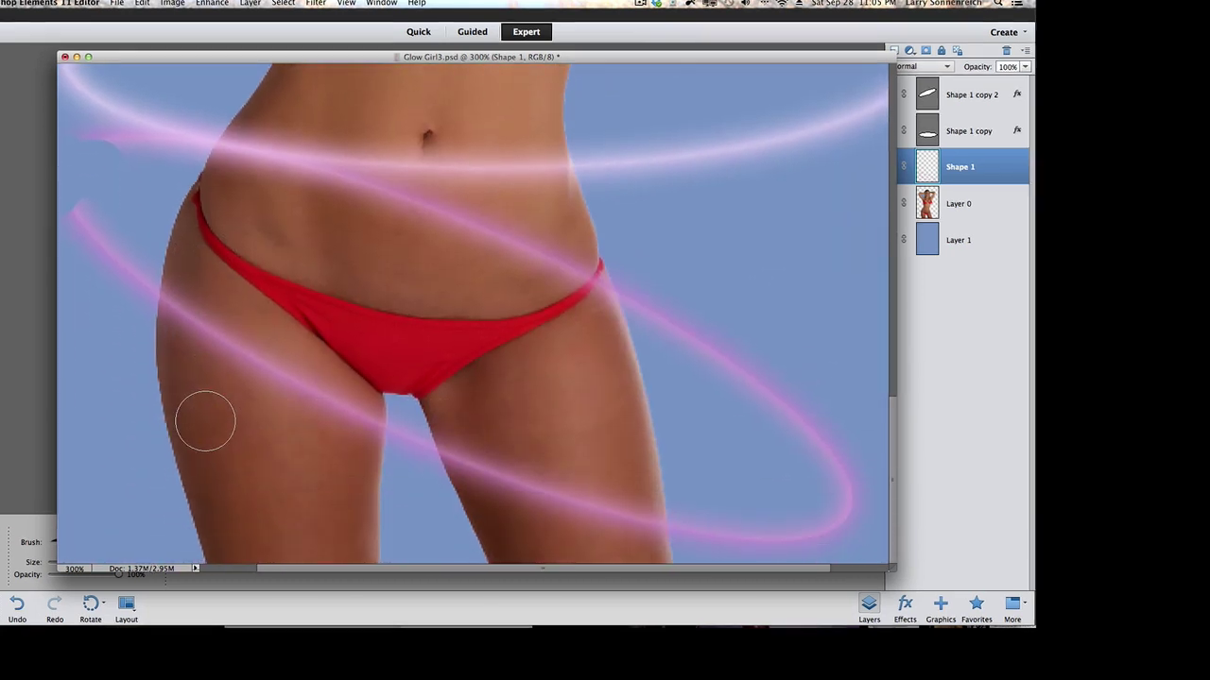
pyautogui.moveTo(192, 340)
pyautogui.mouseDown()
pyautogui.moveTo(192, 292)
pyautogui.moveTo(189, 329)
pyautogui.moveTo(221, 406)
pyautogui.moveTo(290, 370)
pyautogui.moveTo(328, 387)
pyautogui.mouseUp()
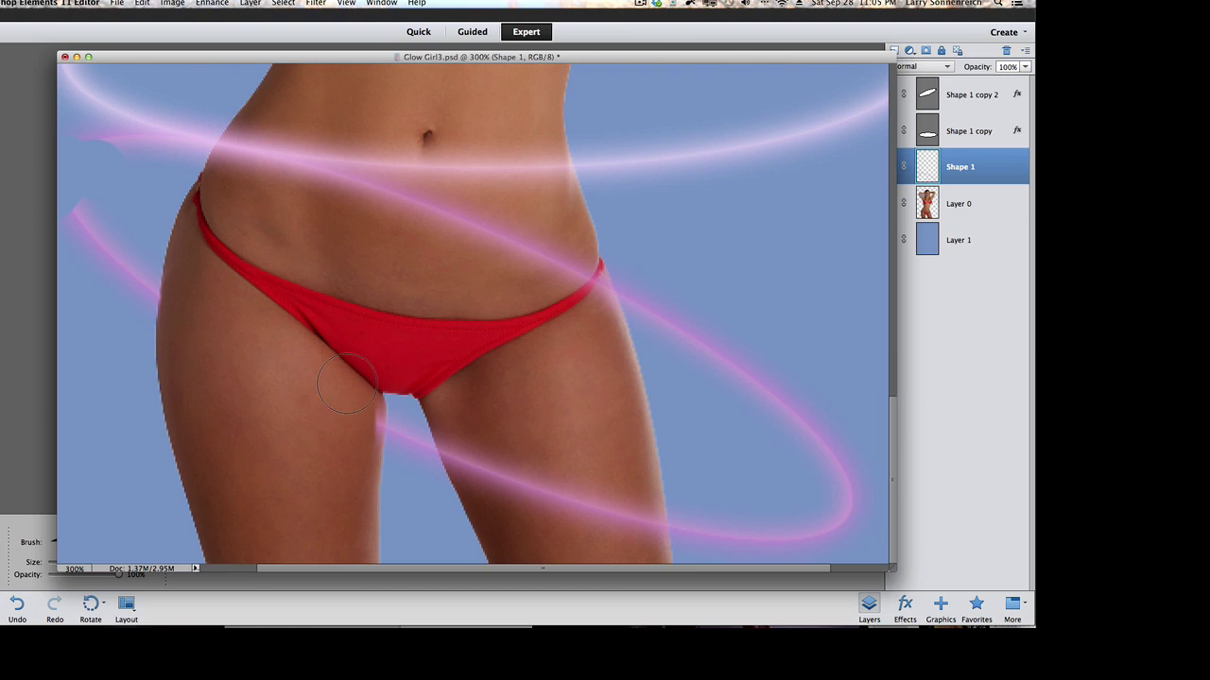
pyautogui.moveTo(480, 436)
pyautogui.mouseDown()
pyautogui.moveTo(513, 491)
pyautogui.moveTo(634, 518)
pyautogui.mouseUp()
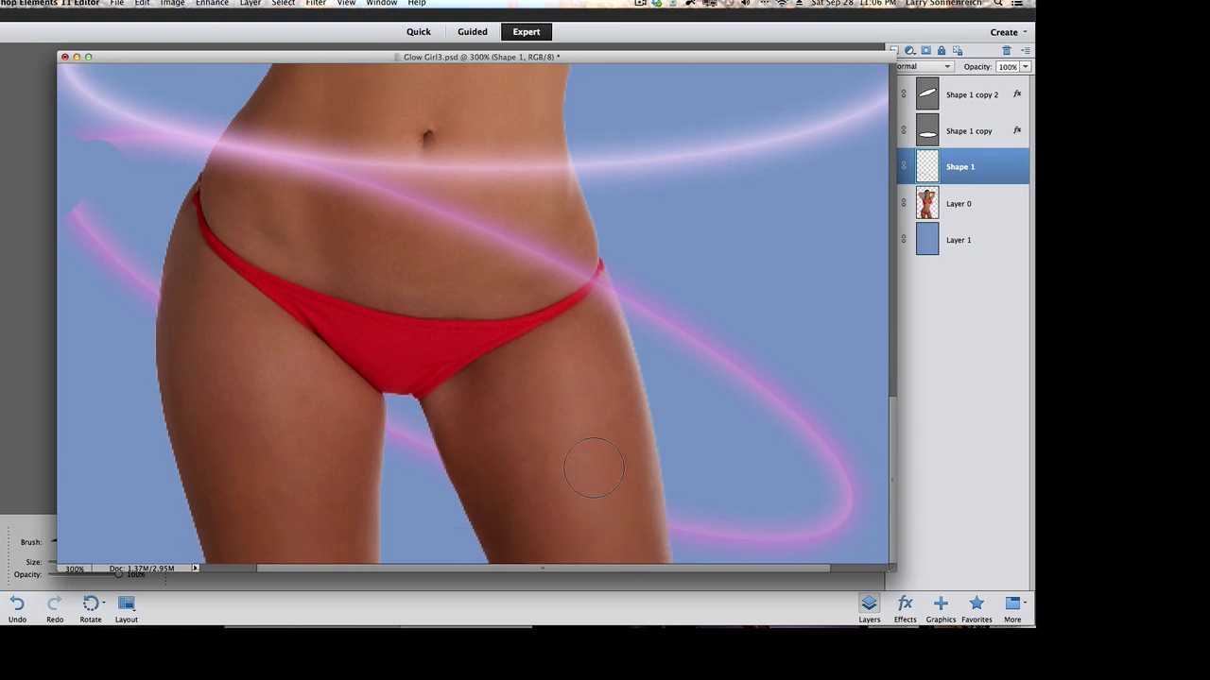
pyautogui.scroll(5, 593, 468)
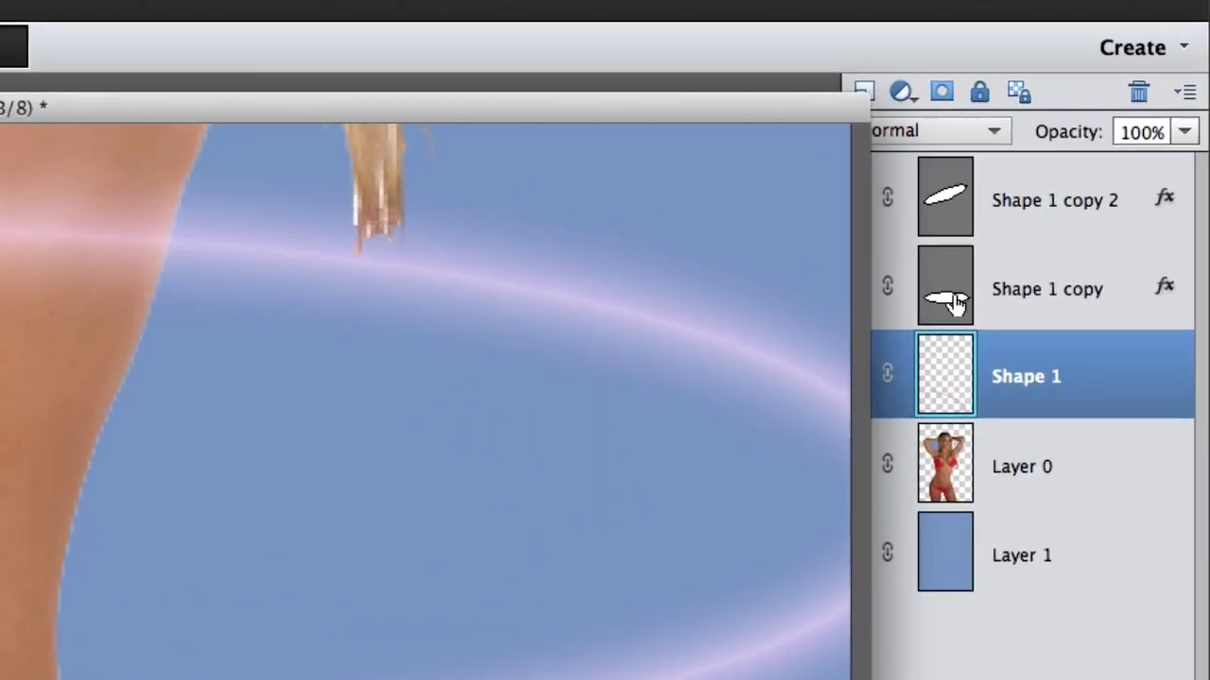
# Simplify the Shape 1 copy layer to pixels and erase its glow across her belly.
pyautogui.click(958, 302)
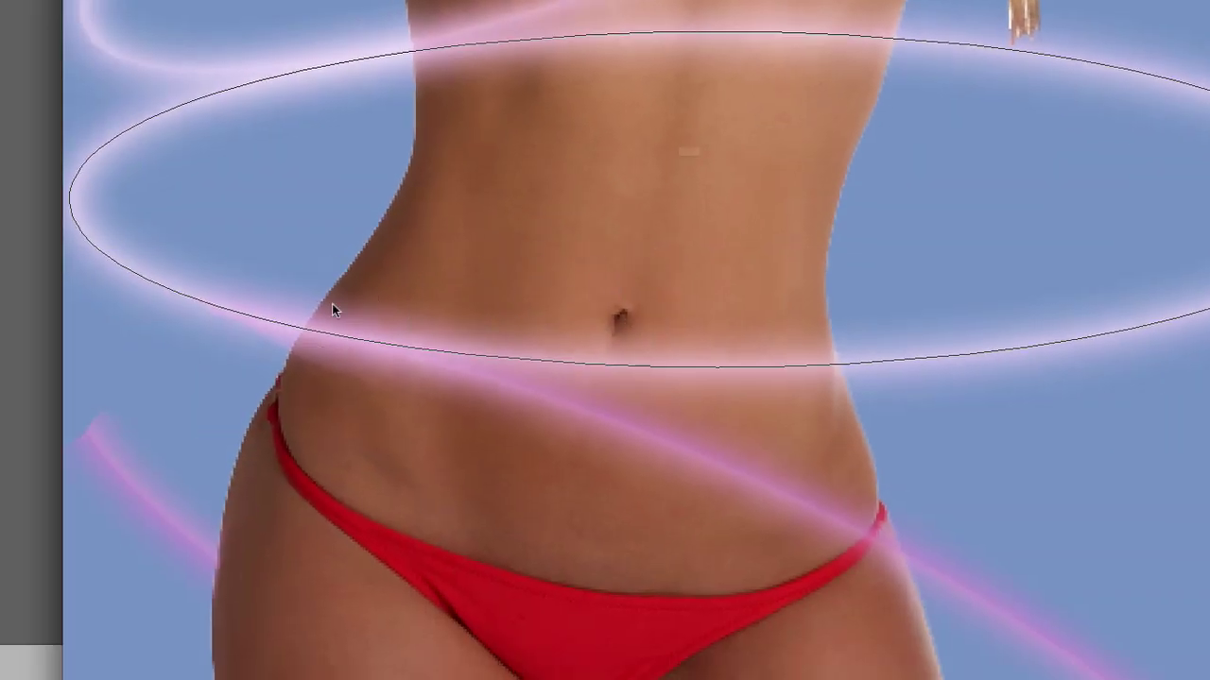
pyautogui.click(332, 303)
pyautogui.click(821, 196)
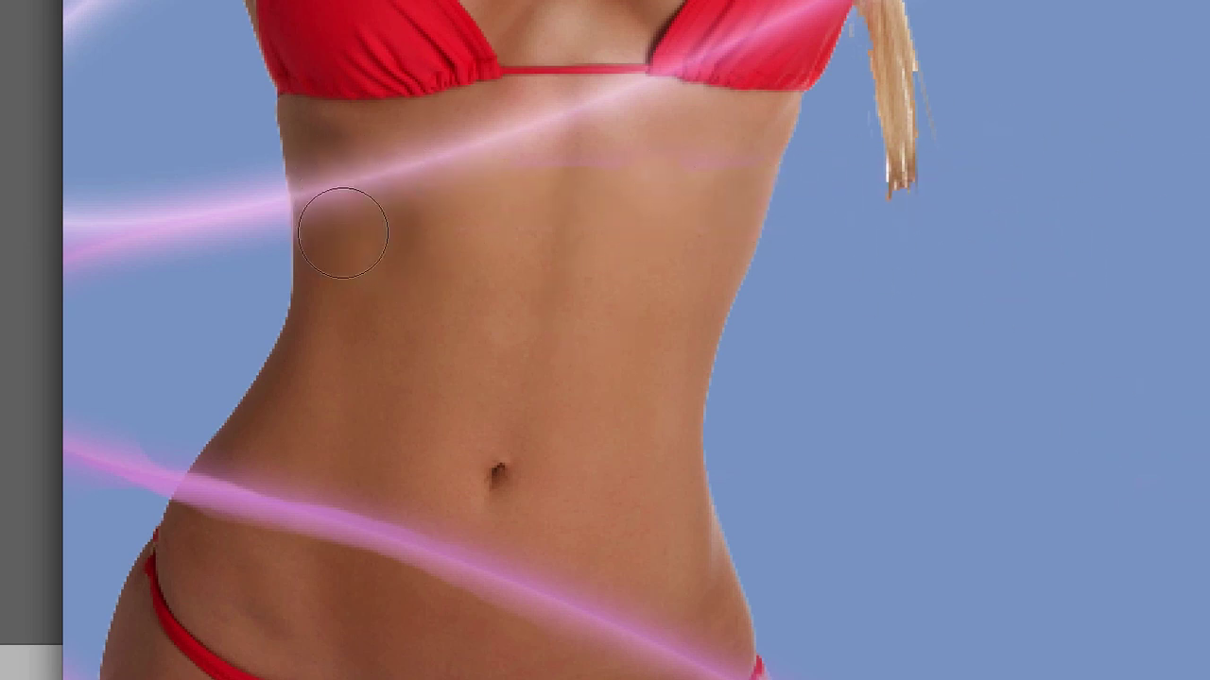
pyautogui.scroll(-1, 472, 305)
pyautogui.scroll(2, 539, 313)
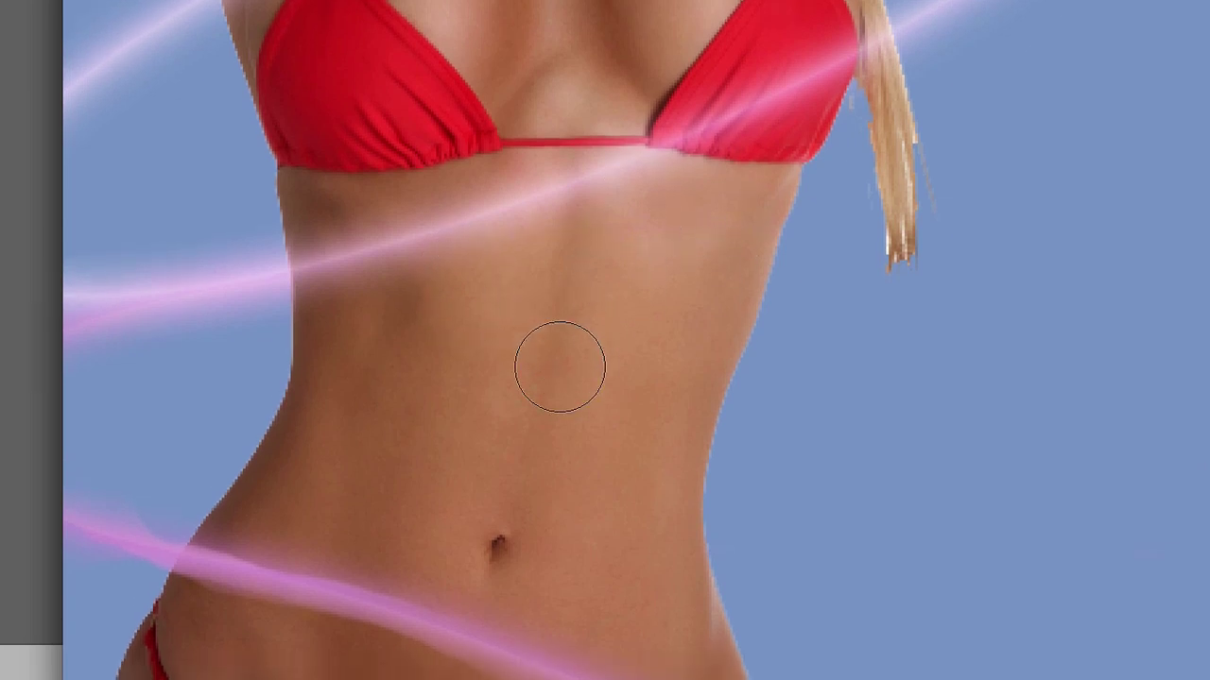
# Simplify Shape 1 copy 2, erase its glow over her torso, and zoom to 100%.
pyautogui.scroll(3, 559, 364)
pyautogui.scroll(-4, 560, 369)
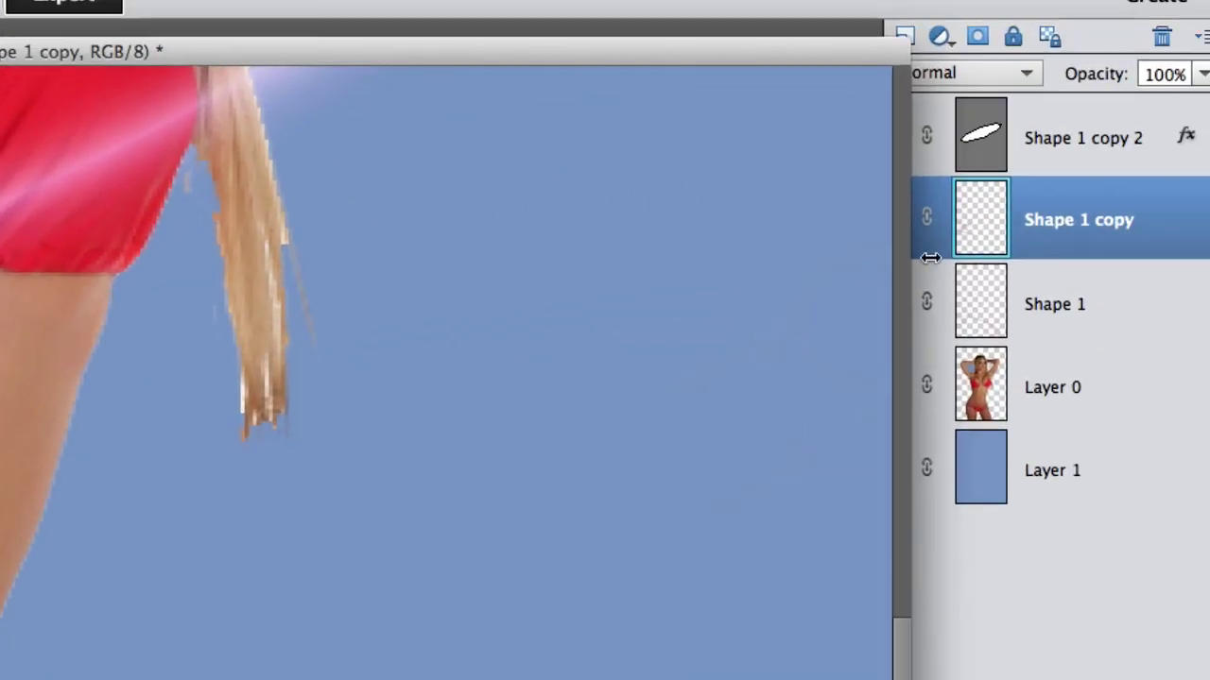
pyautogui.click(973, 135)
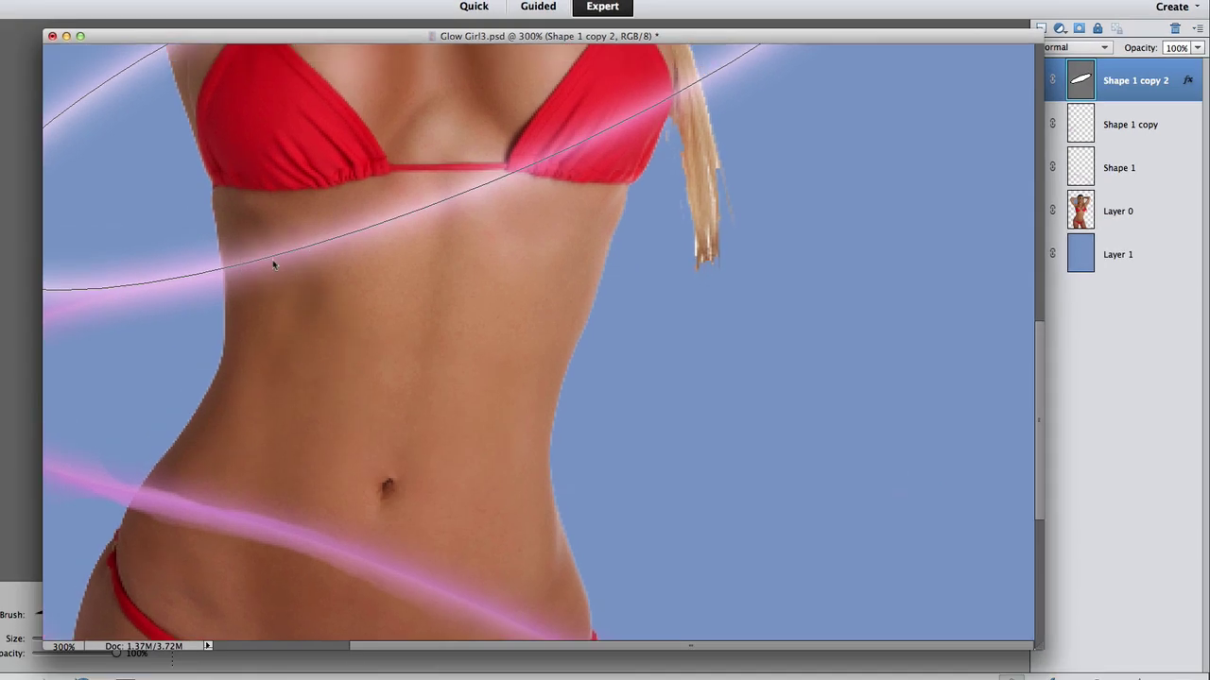
pyautogui.click(276, 264)
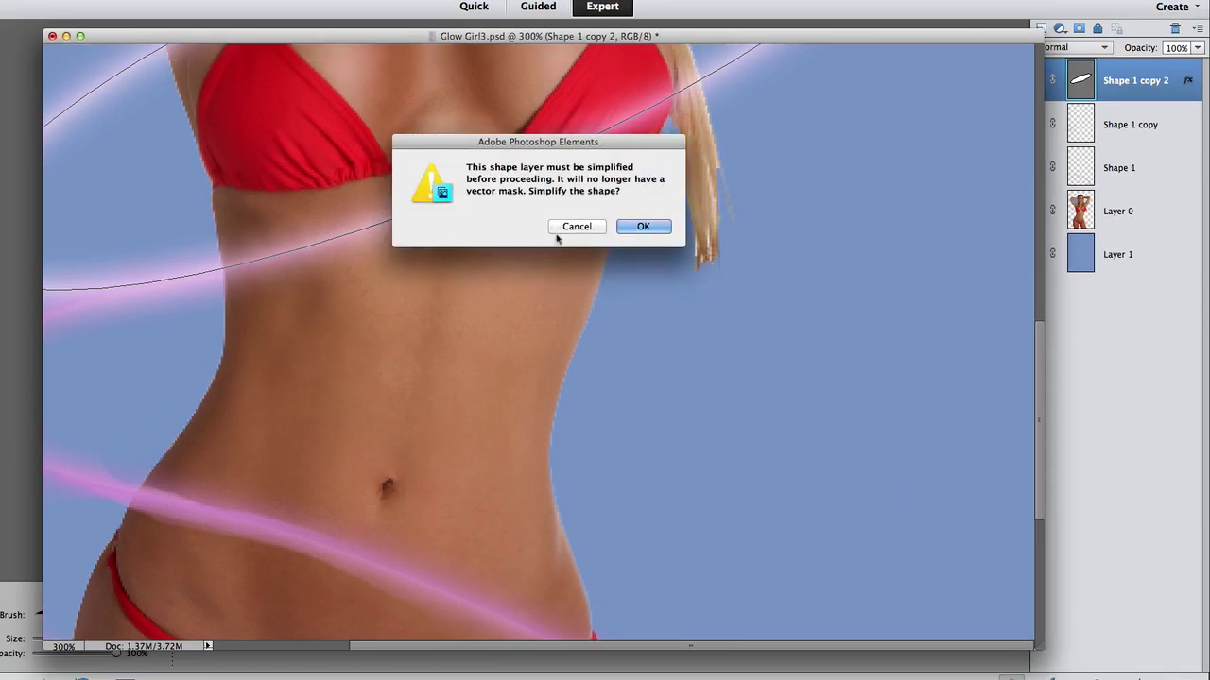
pyautogui.click(641, 227)
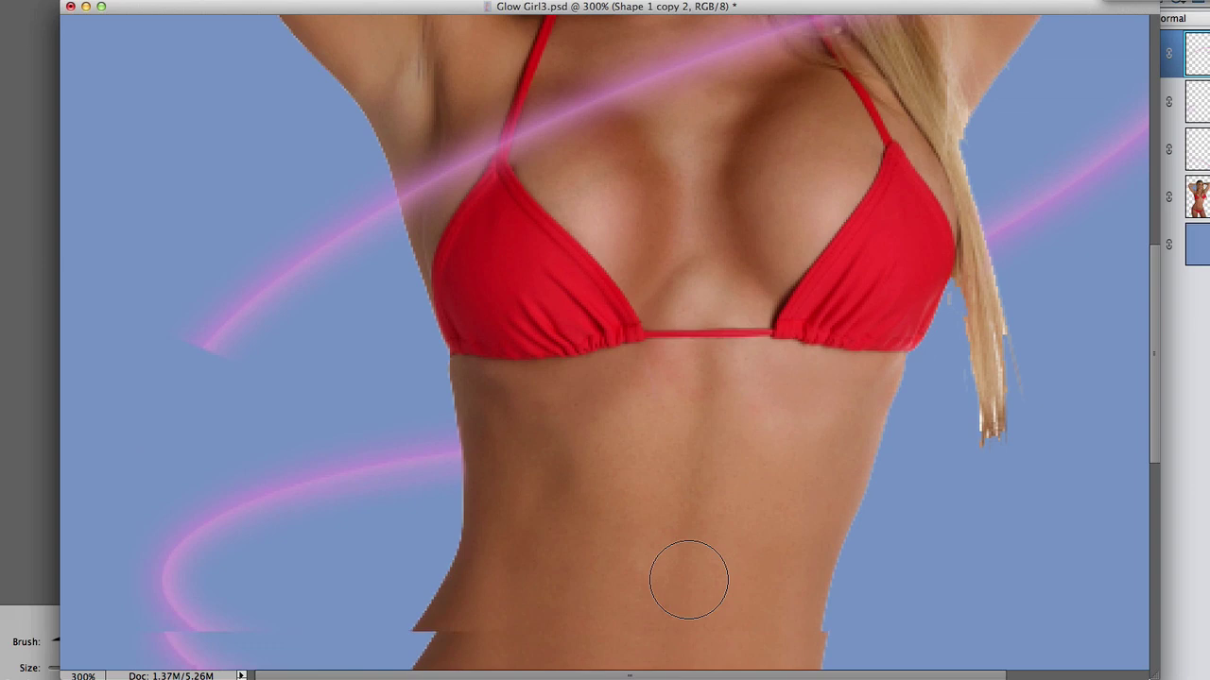
pyautogui.scroll(-10, 689, 578)
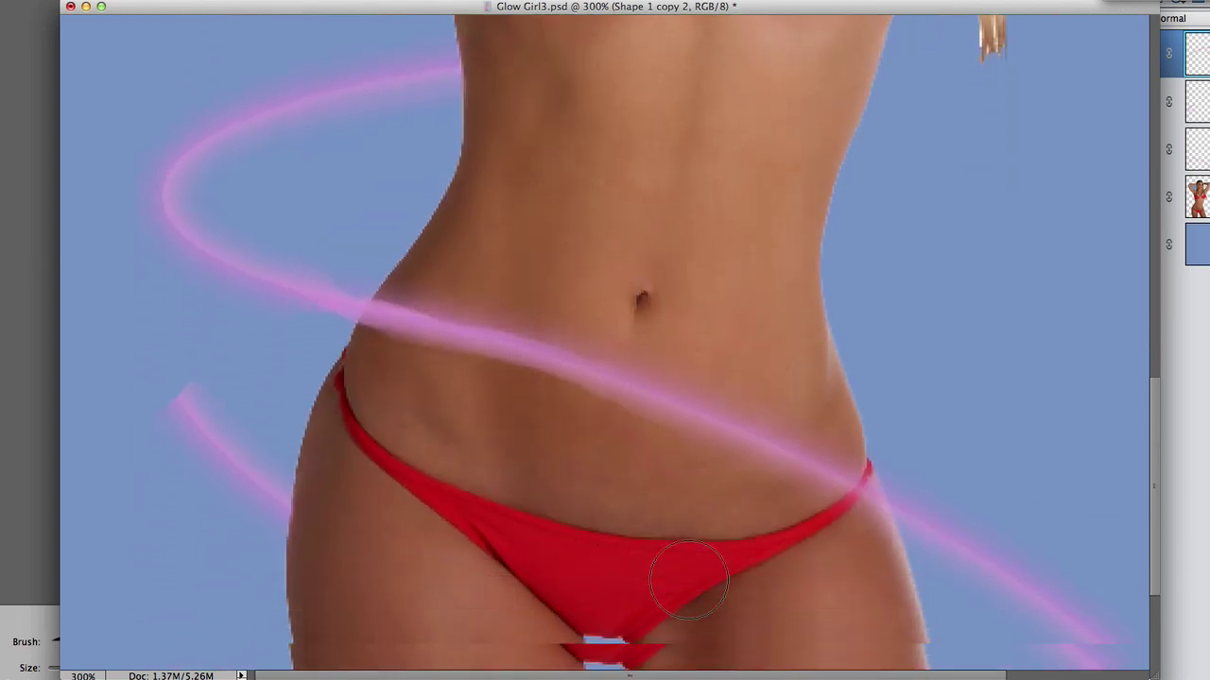
pyautogui.scroll(-4, 689, 579)
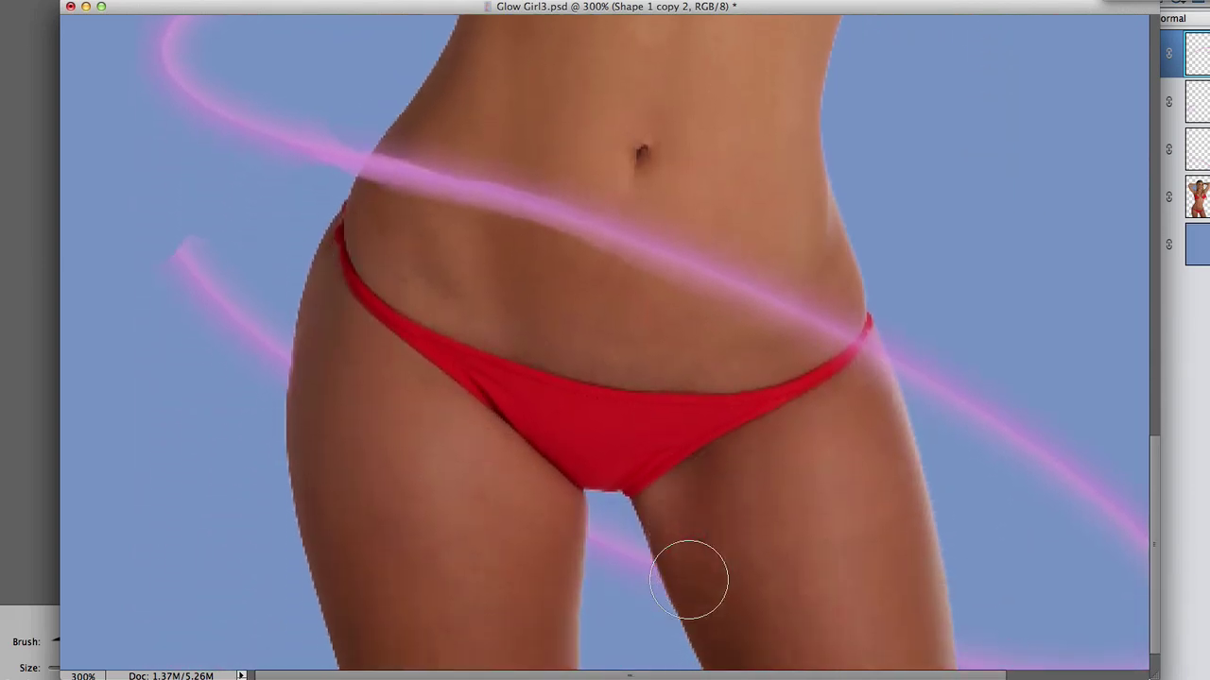
pyautogui.write('100')
pyautogui.press('Return')
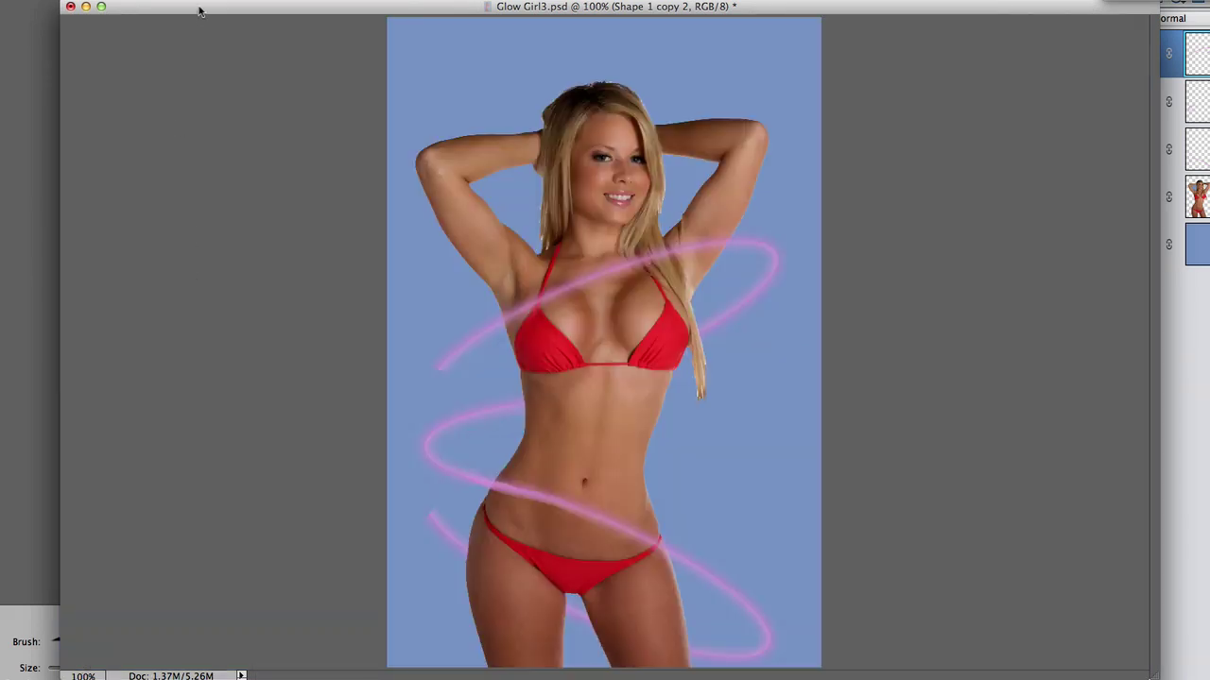
# Move the document window right and lower the eraser opacity to 20%.
pyautogui.moveTo(200, 9); pyautogui.dragTo(373, 15)
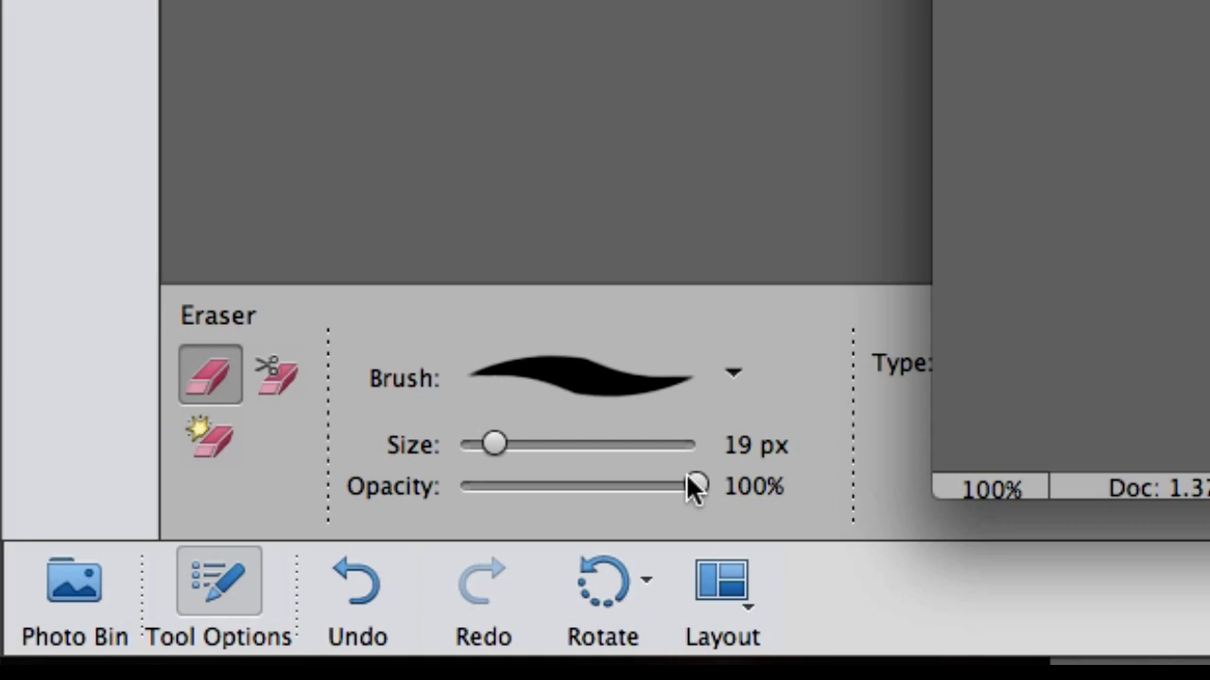
pyautogui.moveTo(502, 510); pyautogui.dragTo(500, 510)
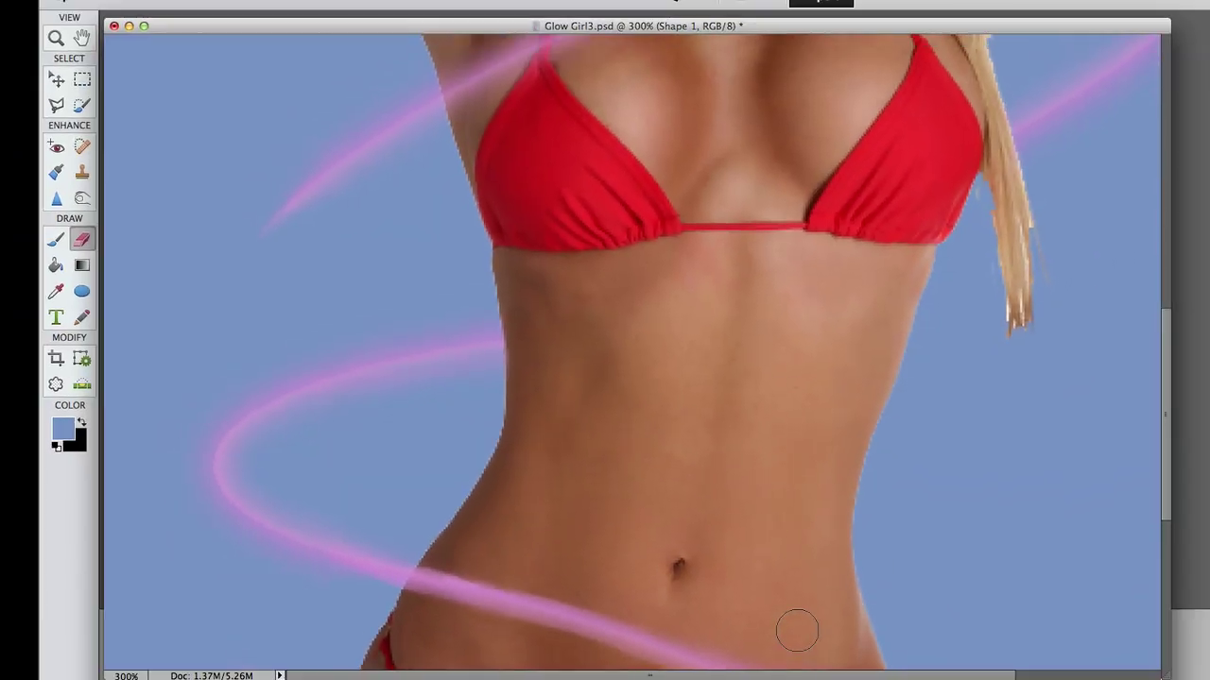
# Scroll through the composite at 300%, then zoom out to 200% to check head and chest.
pyautogui.scroll(10, 796, 630)
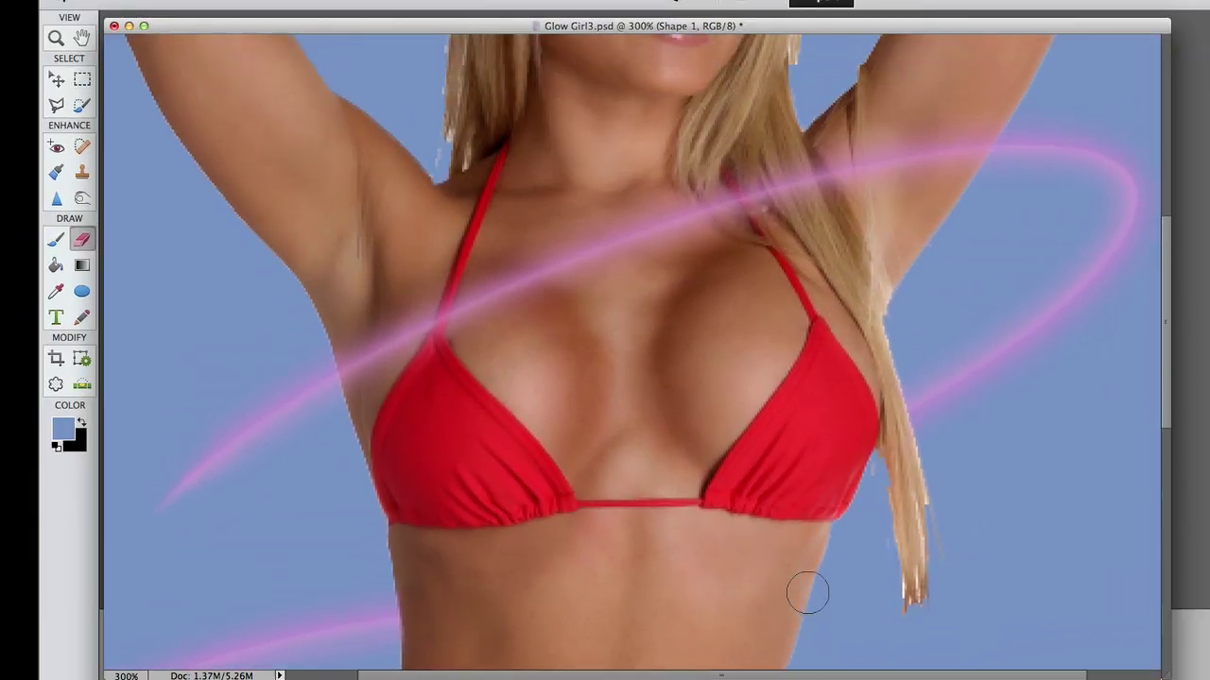
pyautogui.scroll(6, 807, 592)
pyautogui.scroll(-5, 1168, 390)
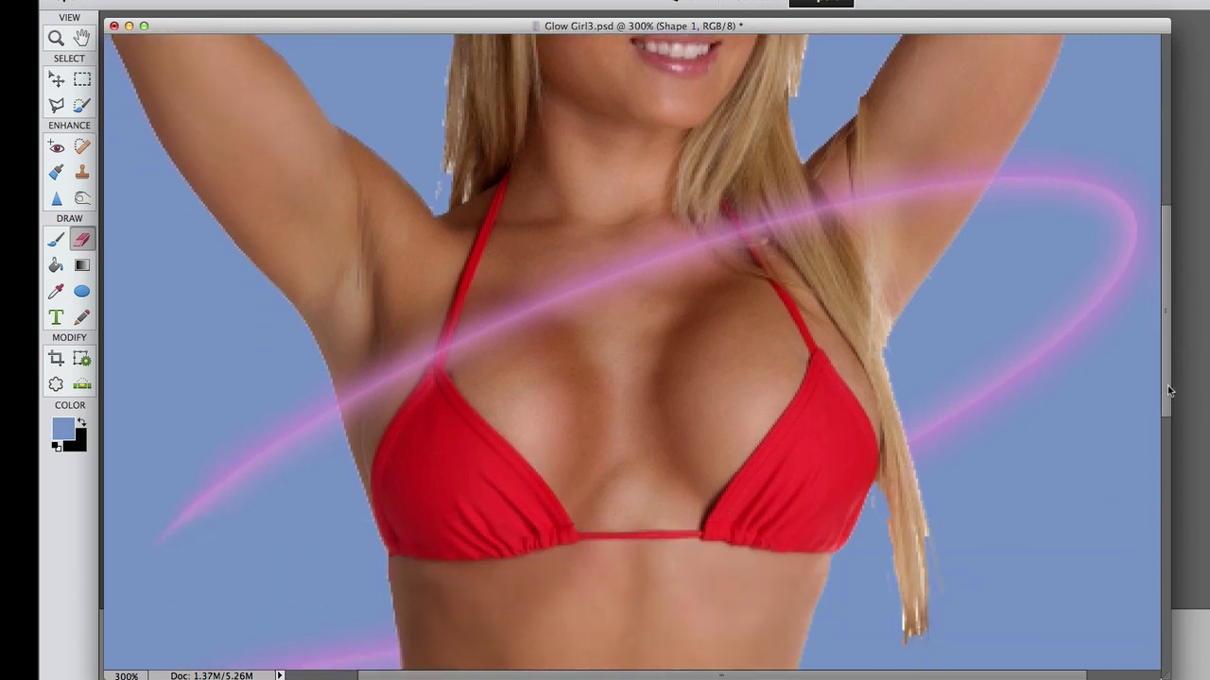
pyautogui.moveTo(1168, 391); pyautogui.dragTo(1168, 643)
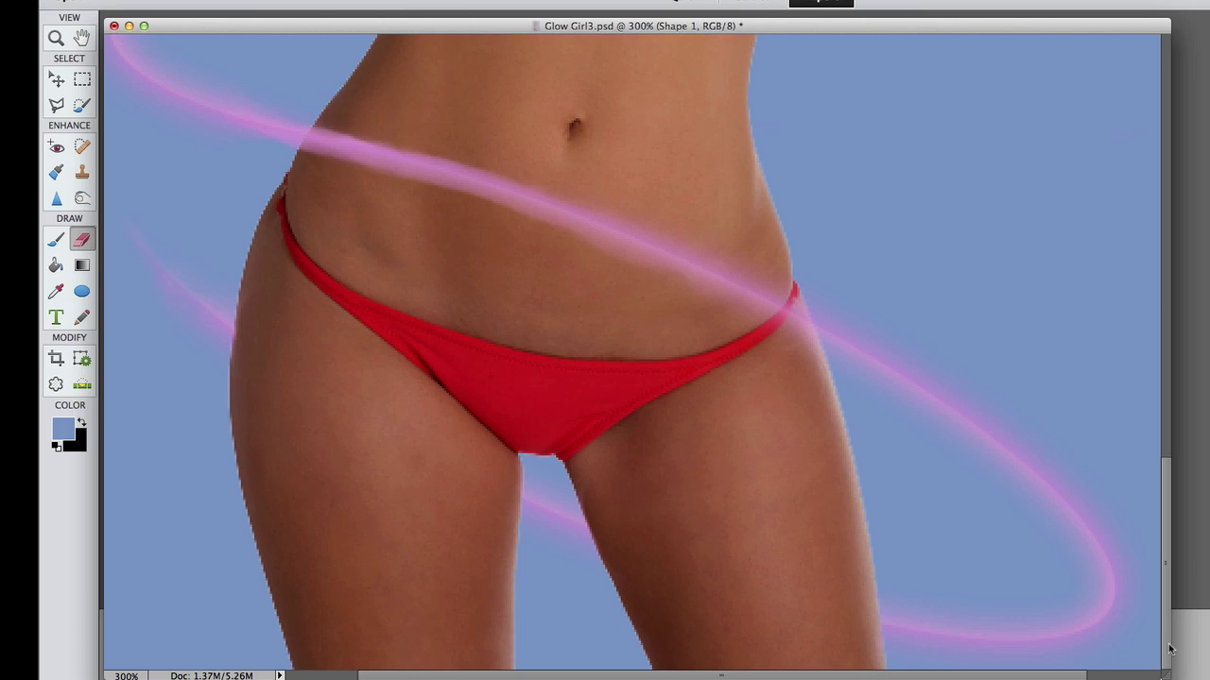
pyautogui.press('super+minus')
pyautogui.moveTo(1169, 277); pyautogui.dragTo(1107, 286)
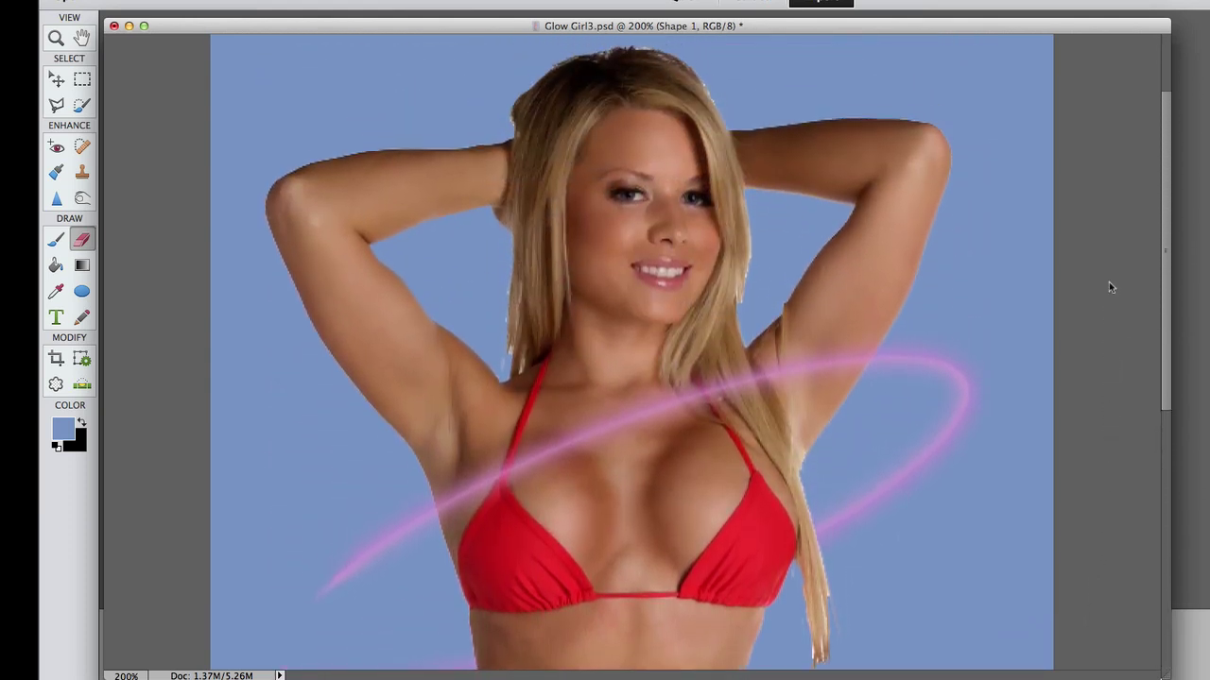